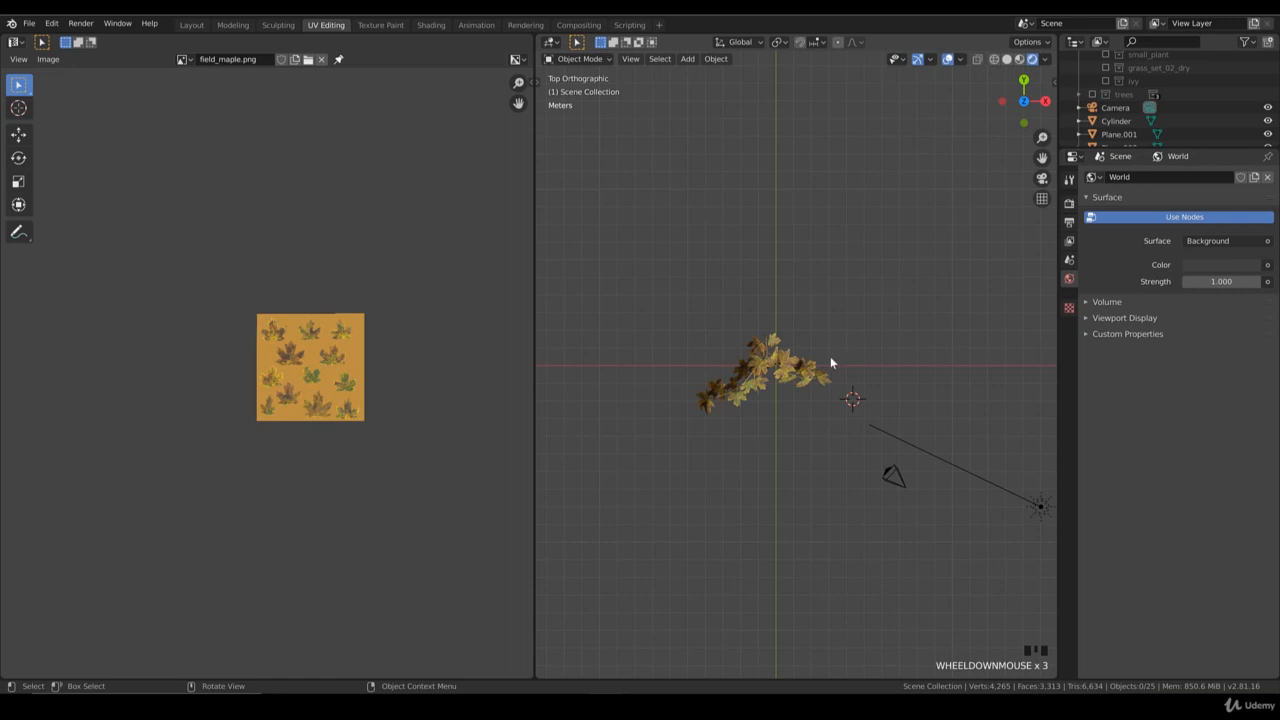
- Join all the maple leaves and the branch into one object and name it field_maple_twig_a
scroll(826, 394, "up", 3)
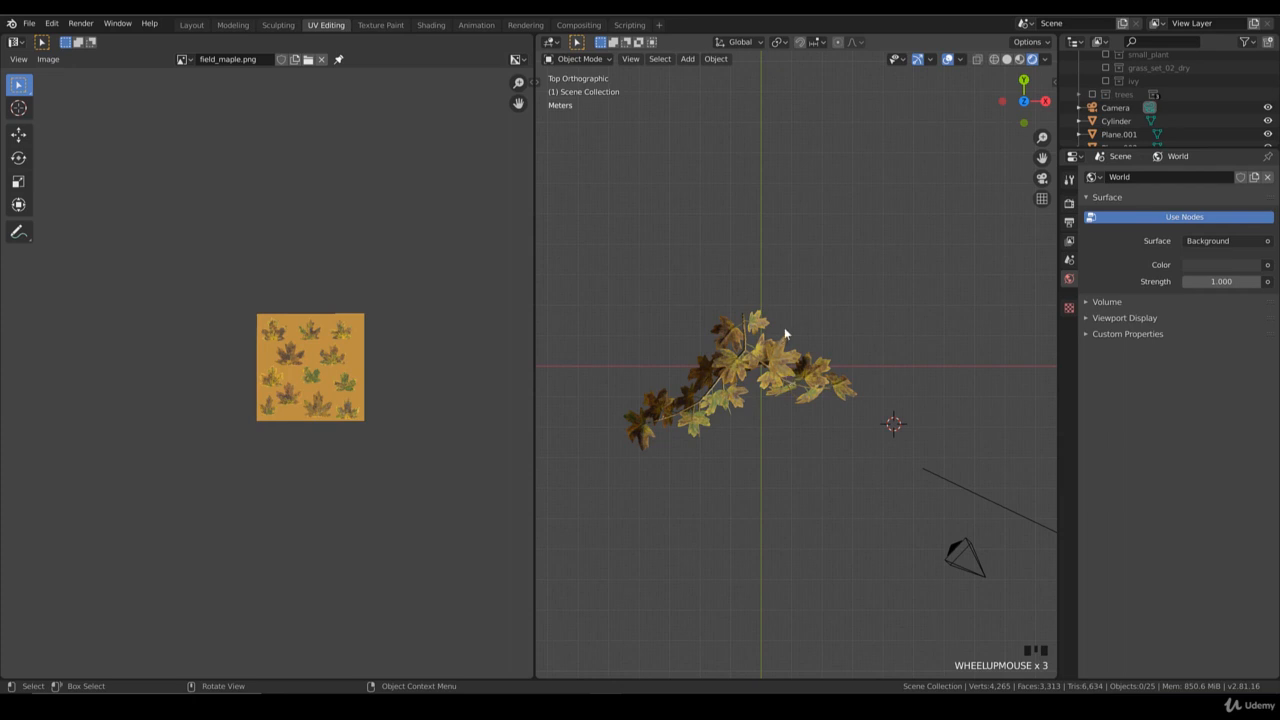
double_click(776, 378)
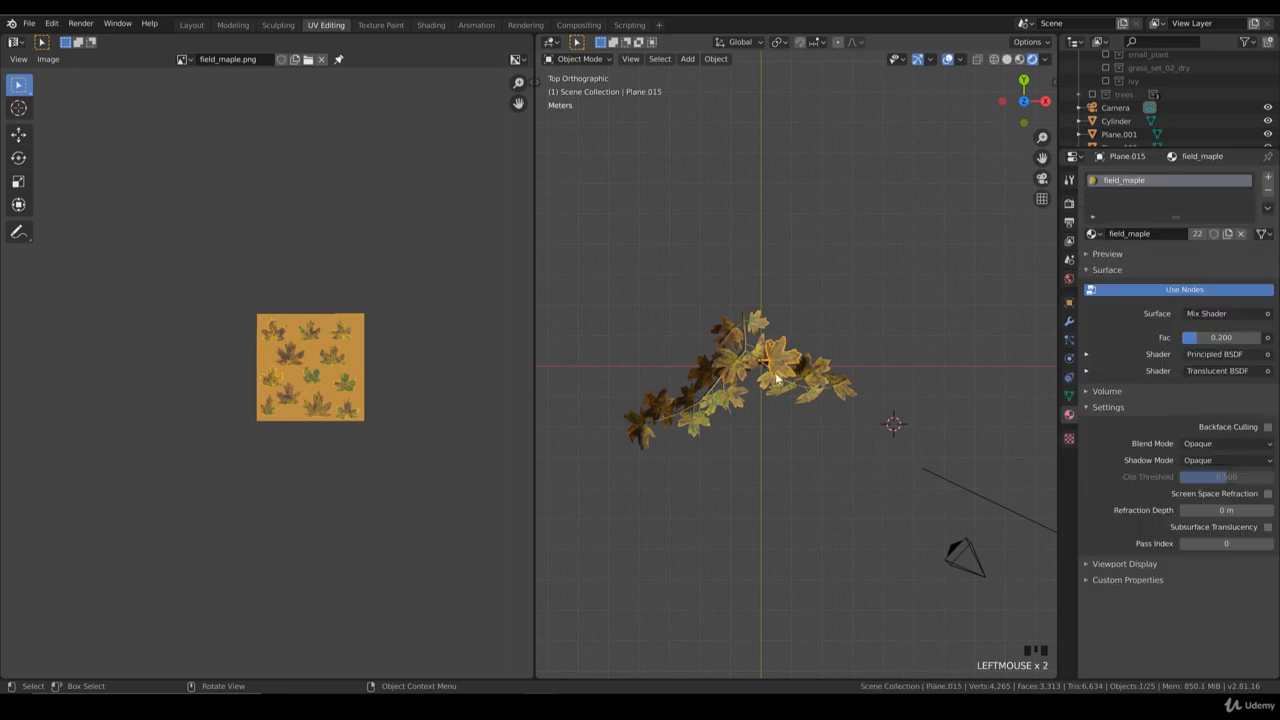
key("b")
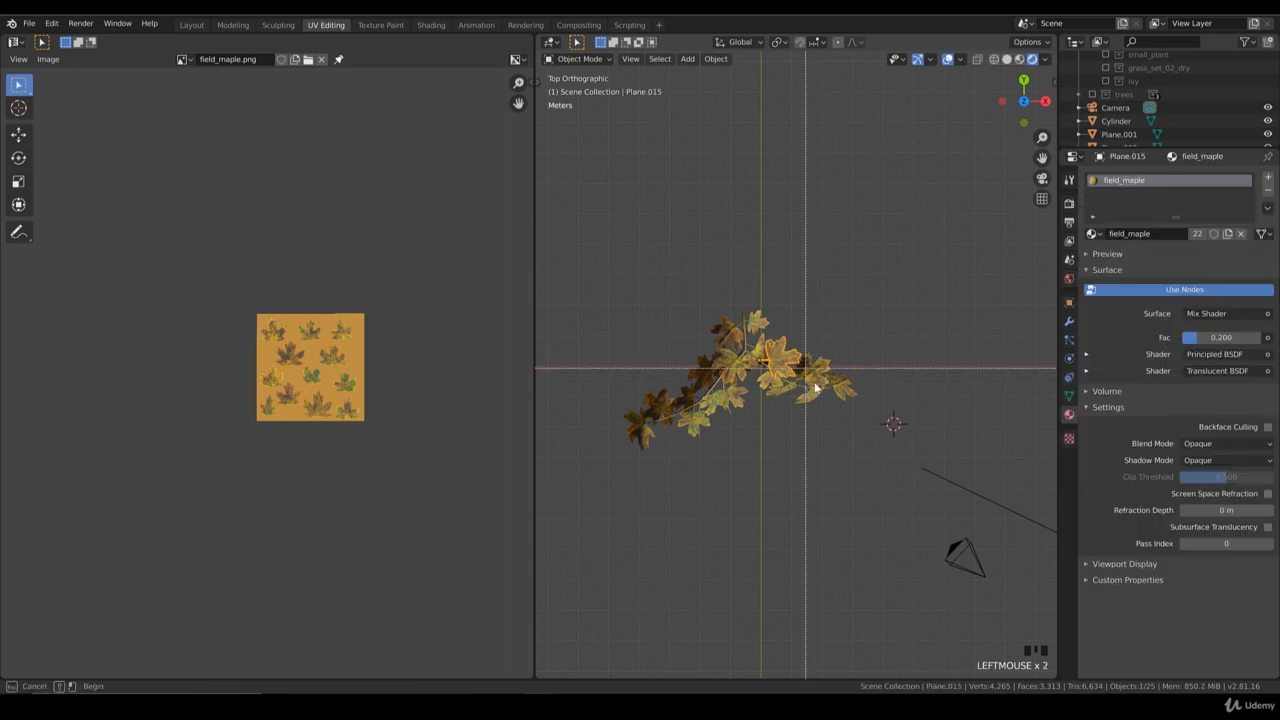
left_click_drag(849, 453, 615, 296)
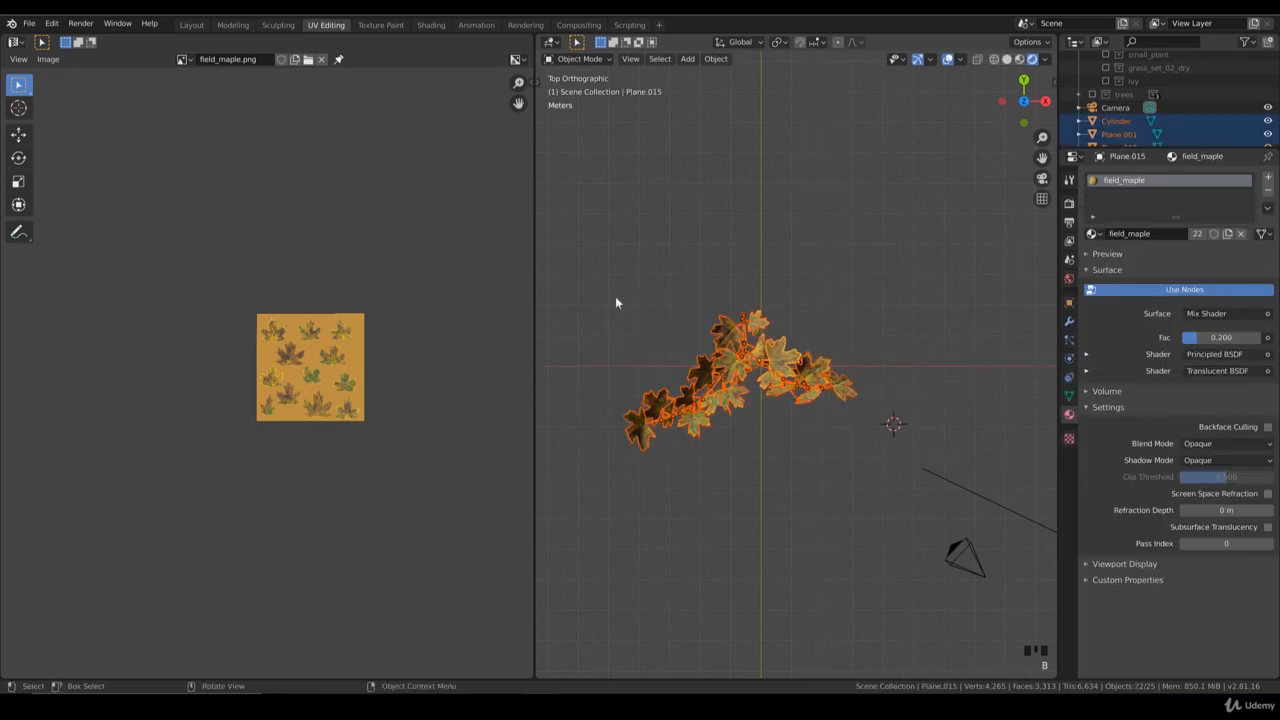
key("ctrl+j")
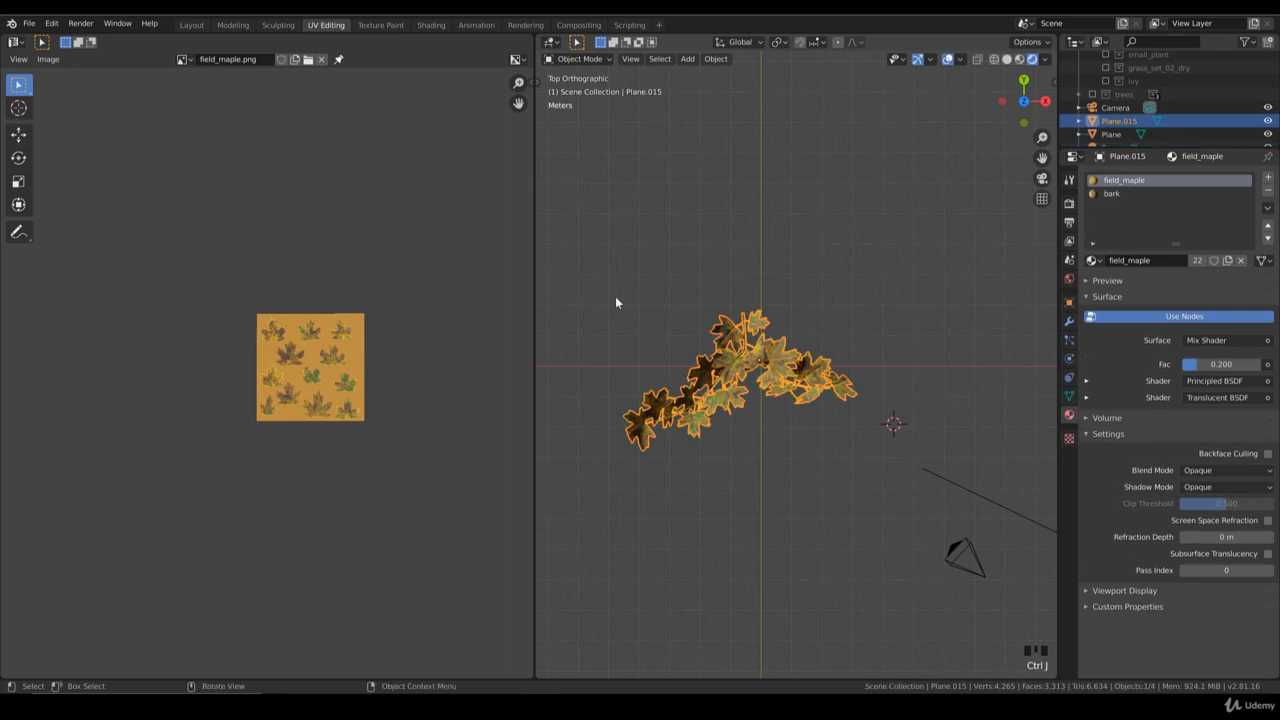
left_click(1069, 303)
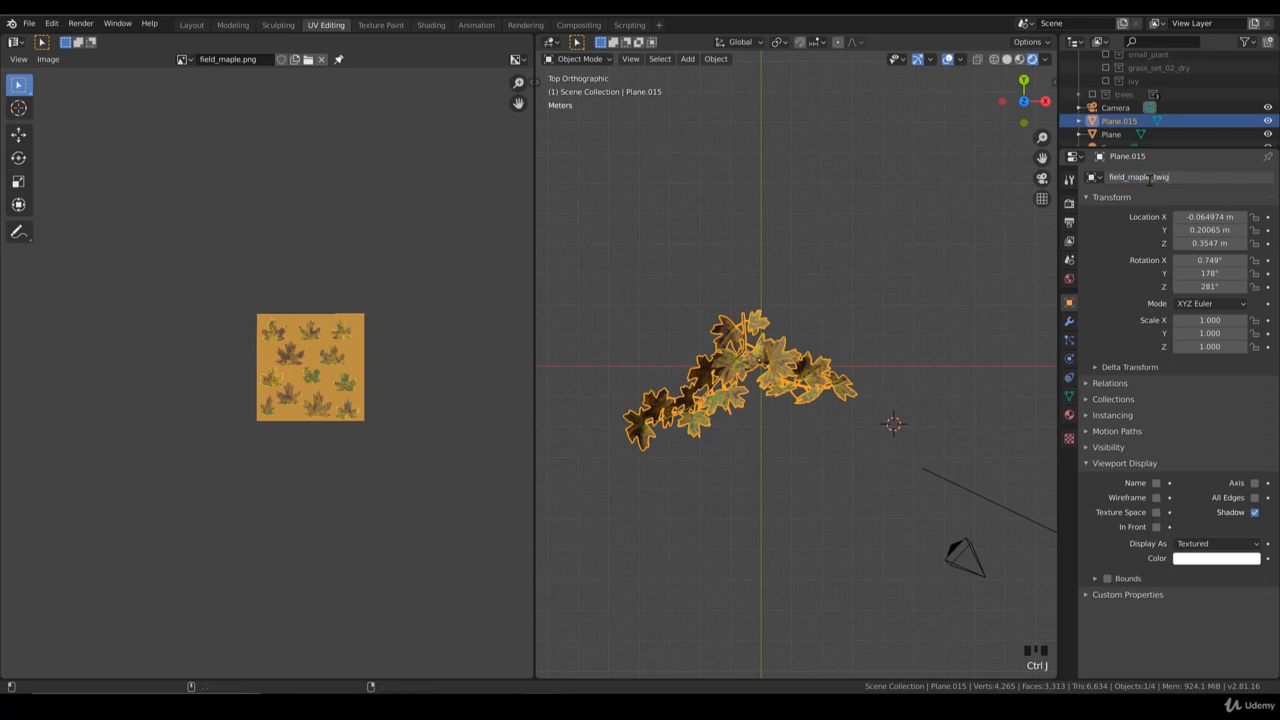
key("Return")
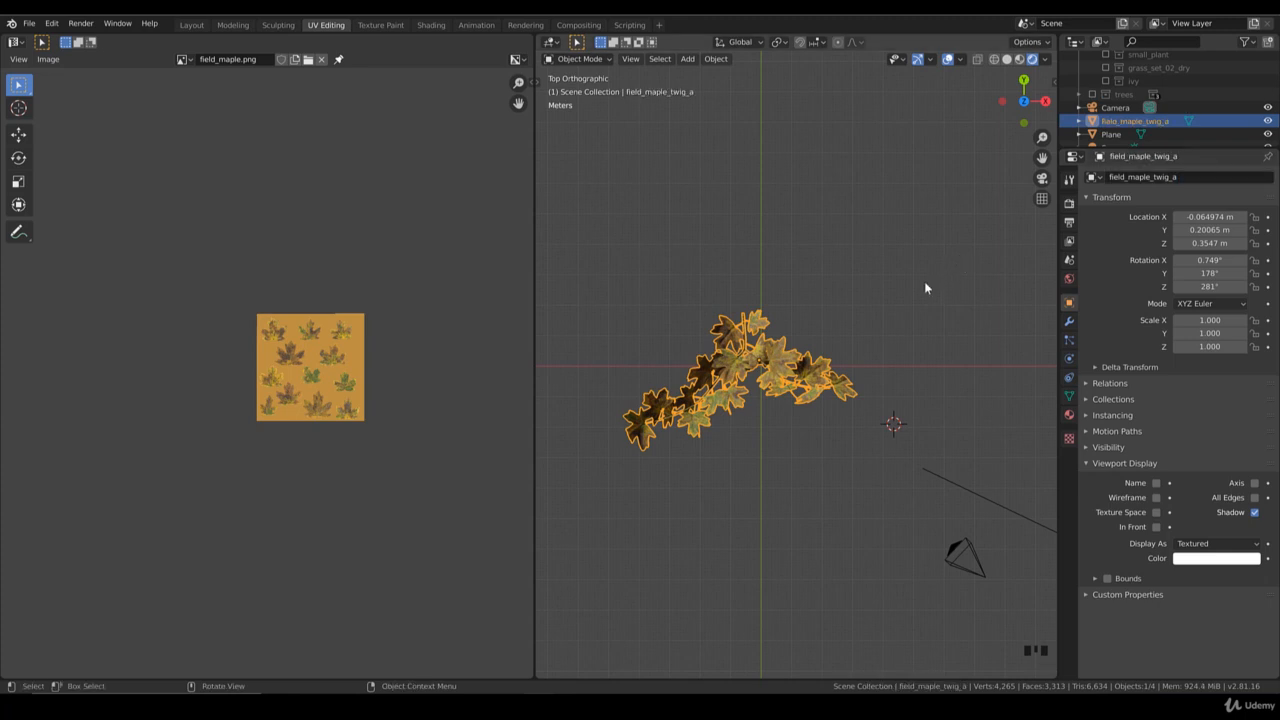
- Move the joined twig into the twig_field_maple_a collection under trees > field_maple
right_click(771, 395)
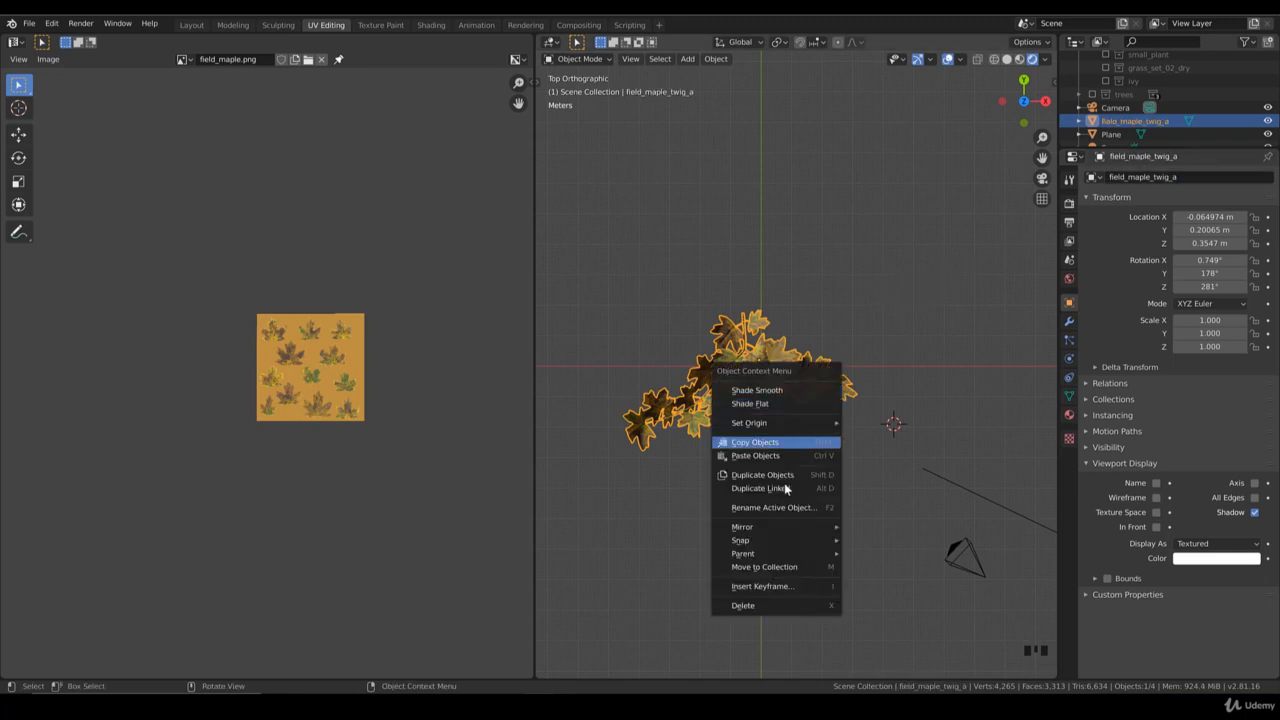
left_click(774, 568)
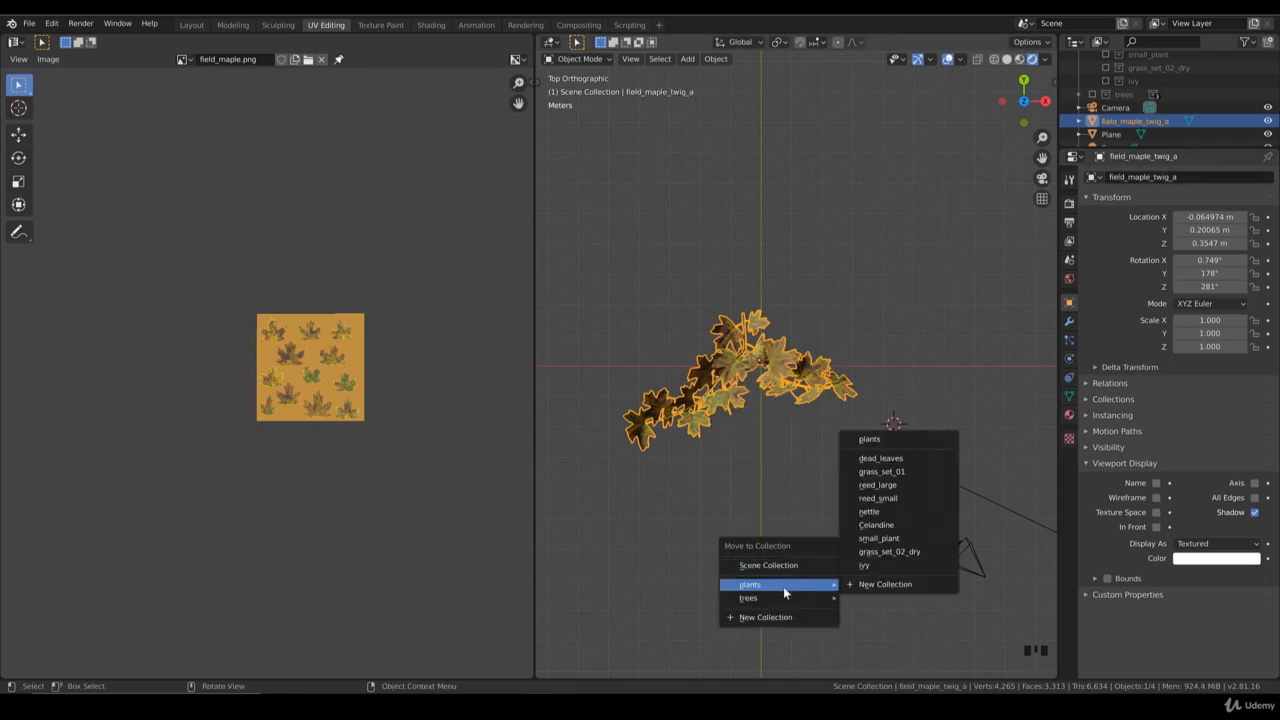
mouse_move(805, 598)
mouse_move(902, 645)
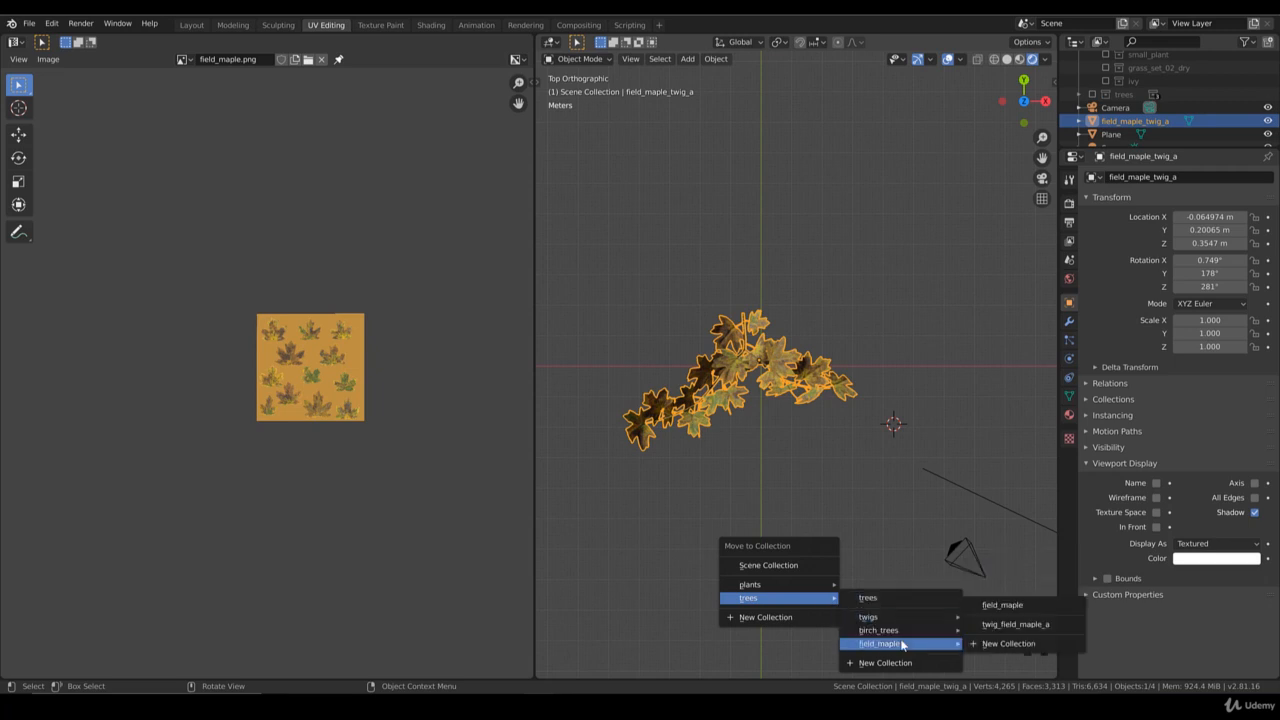
left_click(1000, 626)
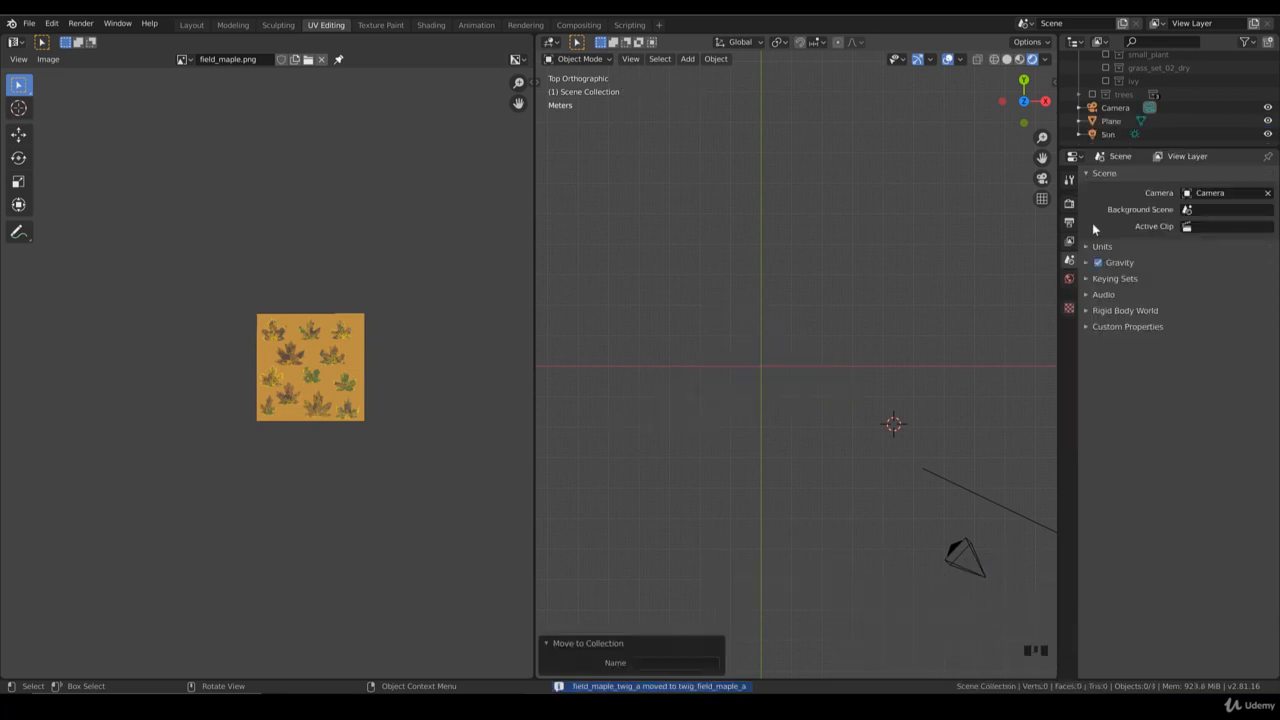
- Expand the trees collection in the scene hierarchy and enable twig_field_maple_a so the twig is shown
scroll(1160, 120, "up", 10)
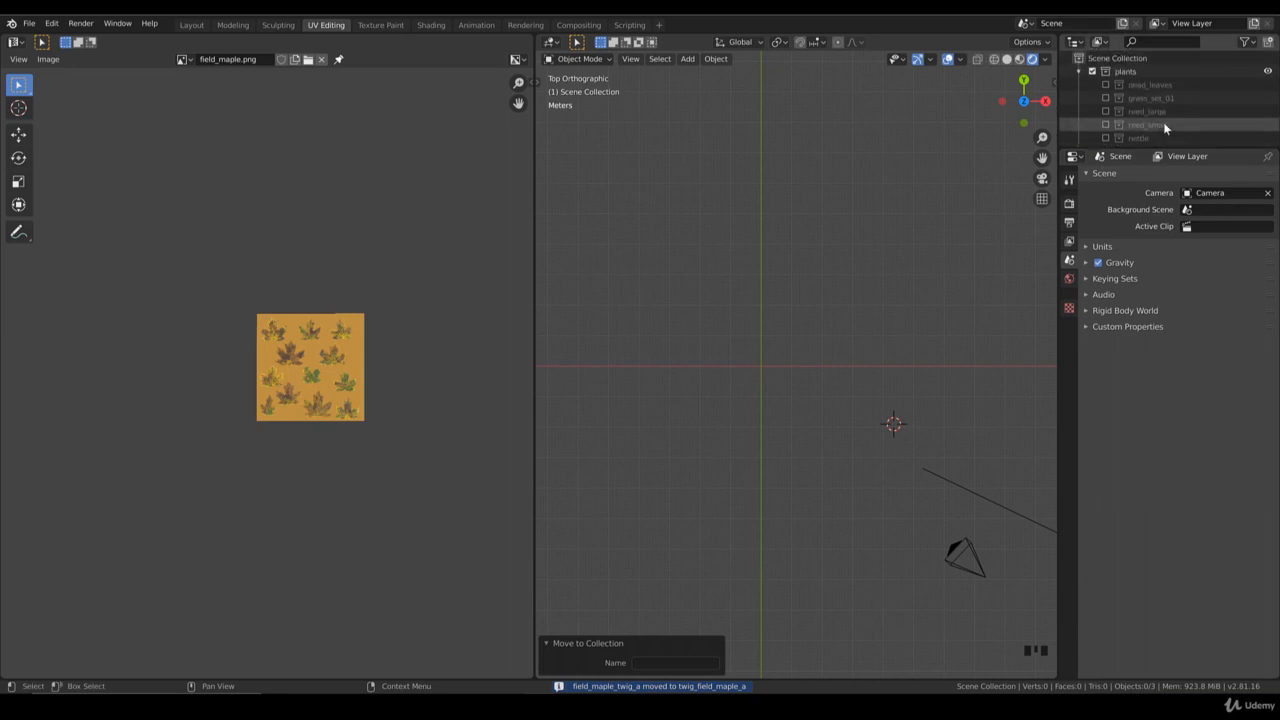
scroll(1160, 120, "down", 10)
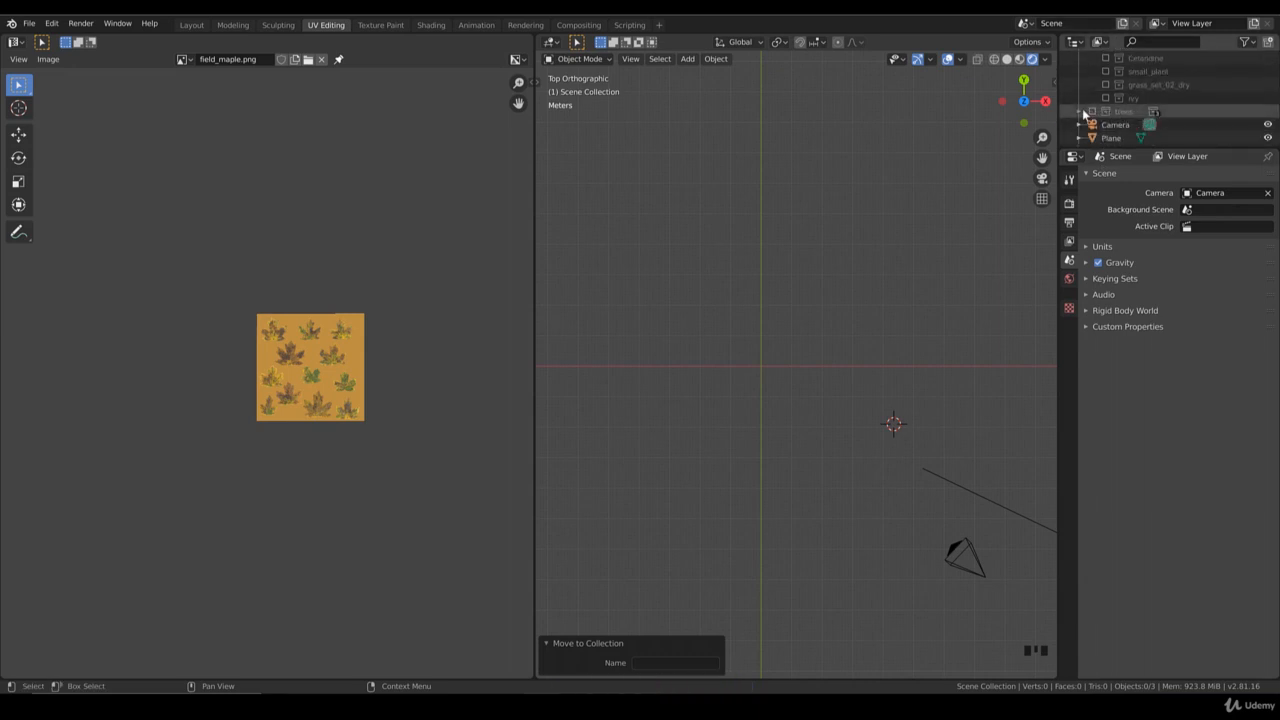
left_click(1086, 112)
scroll(1134, 123, "down", 1)
scroll(1155, 127, "down", 2)
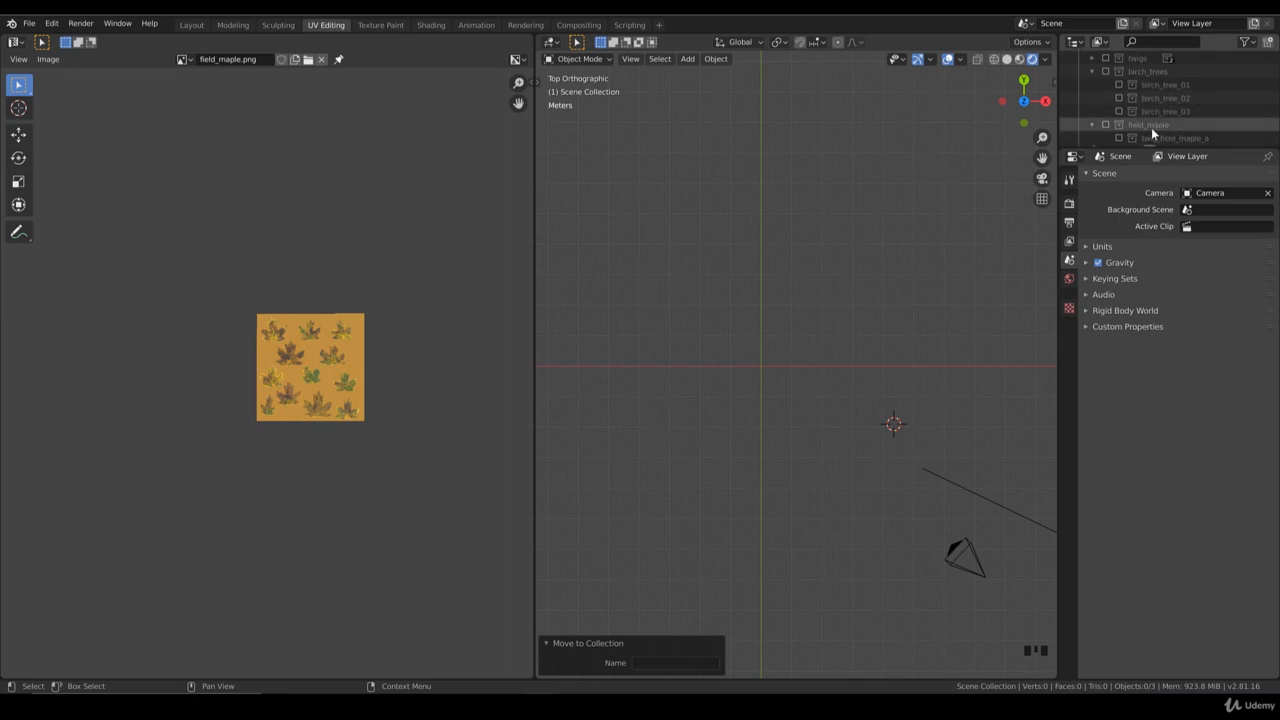
left_click(1119, 125)
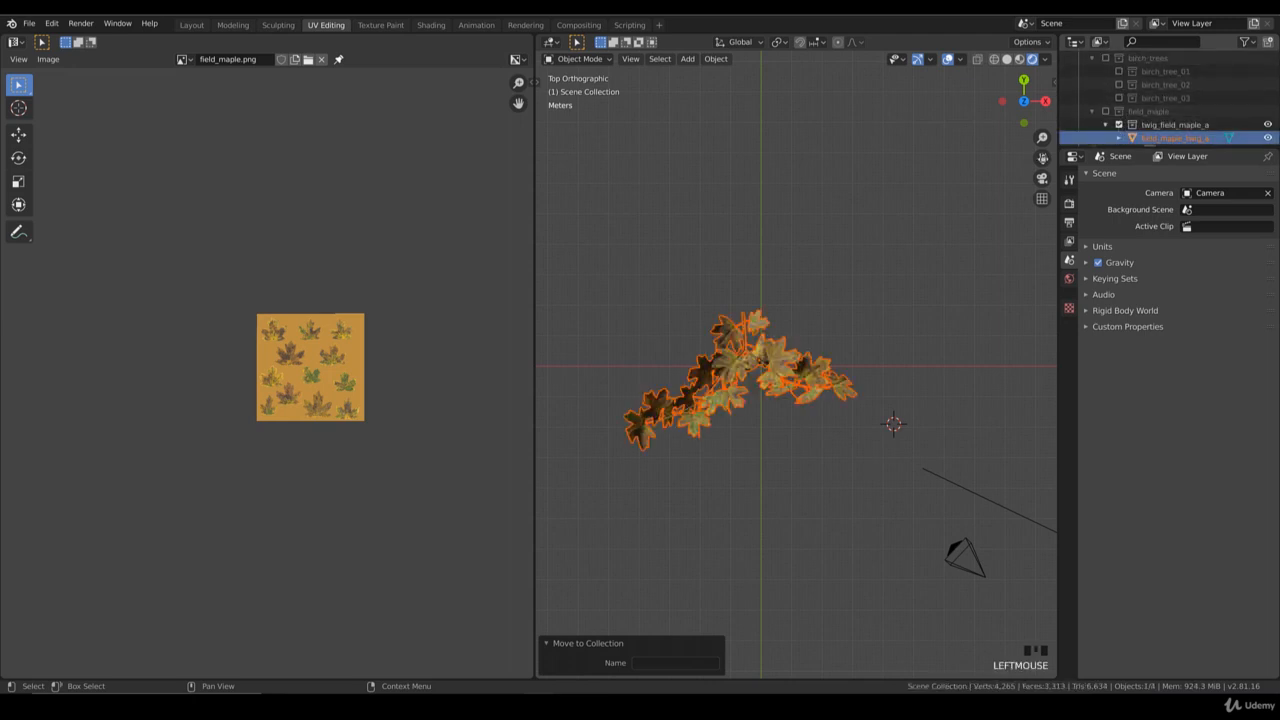
left_click(829, 391)
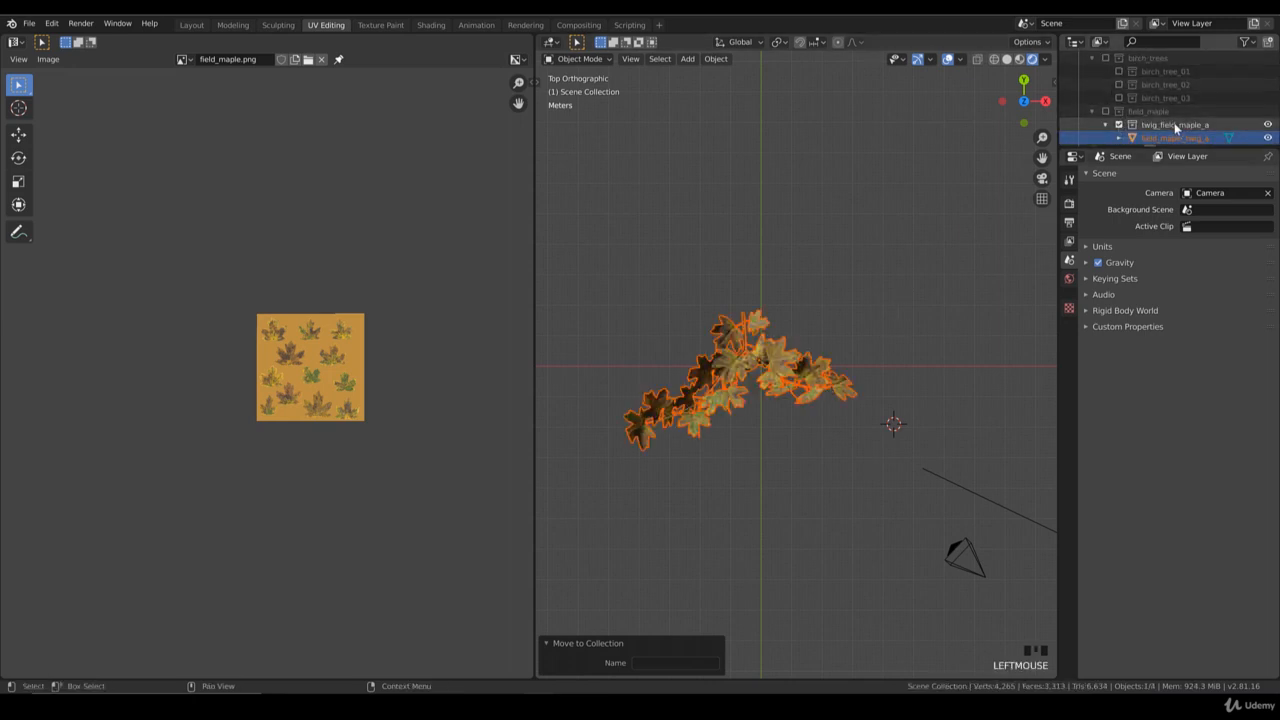
- Add a new collection inside field_maple and name it twig_field_maple_b
right_click(1144, 111)
left_click(1145, 112)
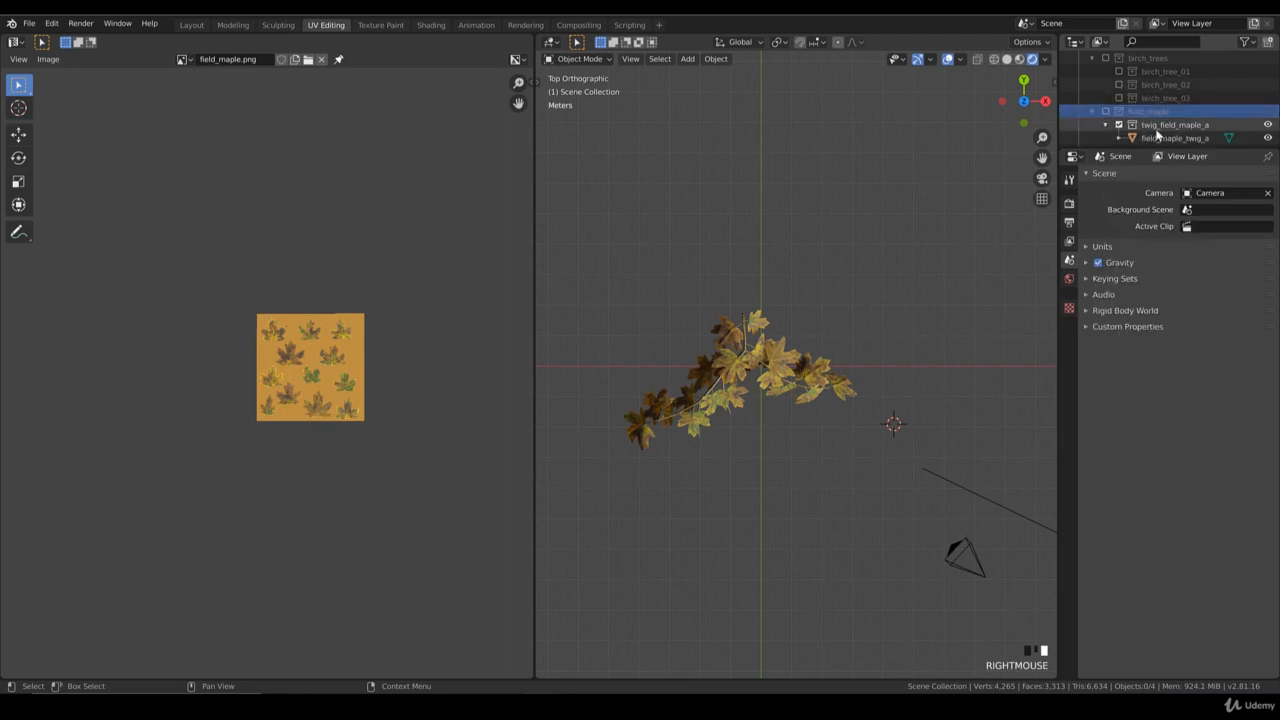
scroll(1156, 129, "down", 1)
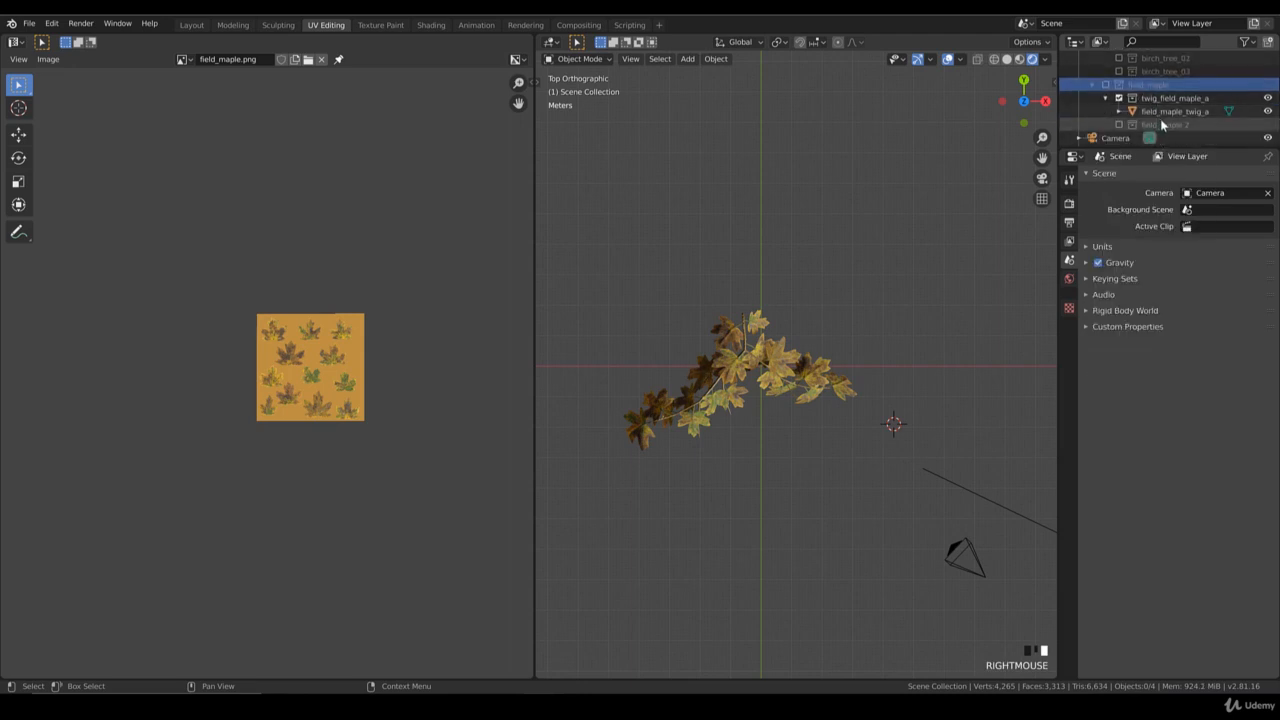
double_click(1164, 125)
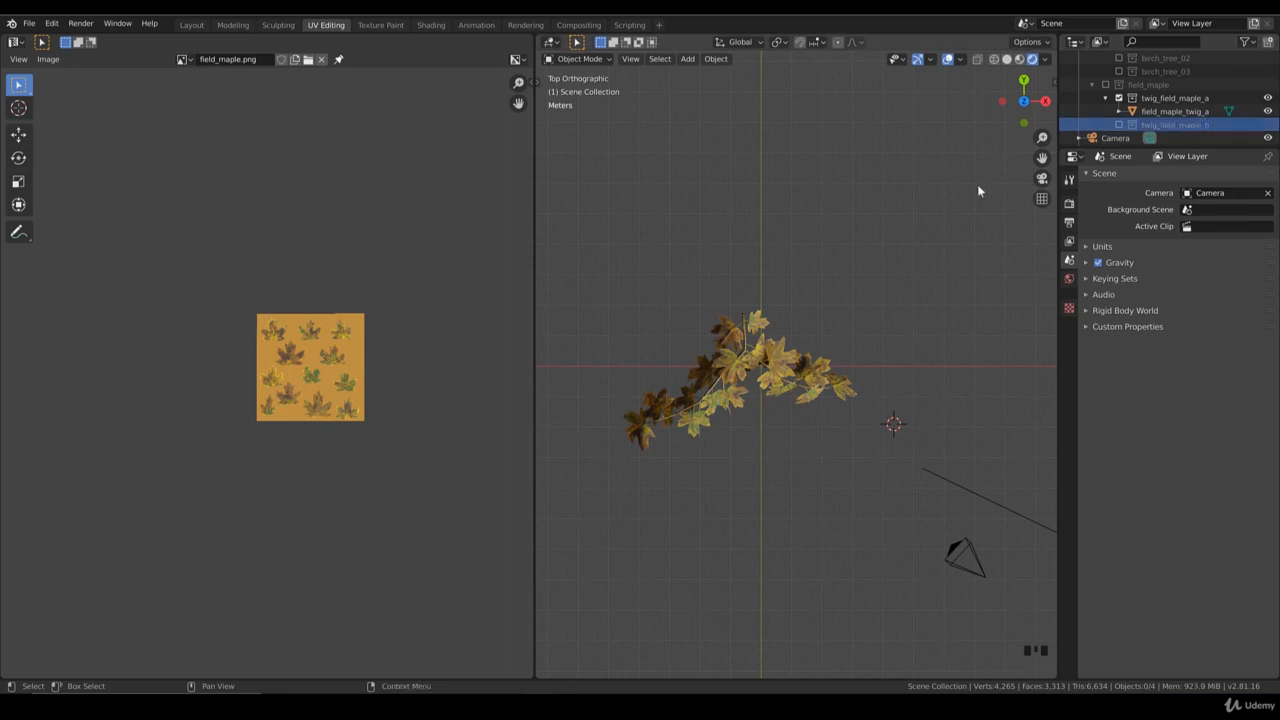
- Move the twig's entire mesh down in edit mode, without proportional editing, so its stem starts at the object origin
left_click(748, 362)
key("Tab")
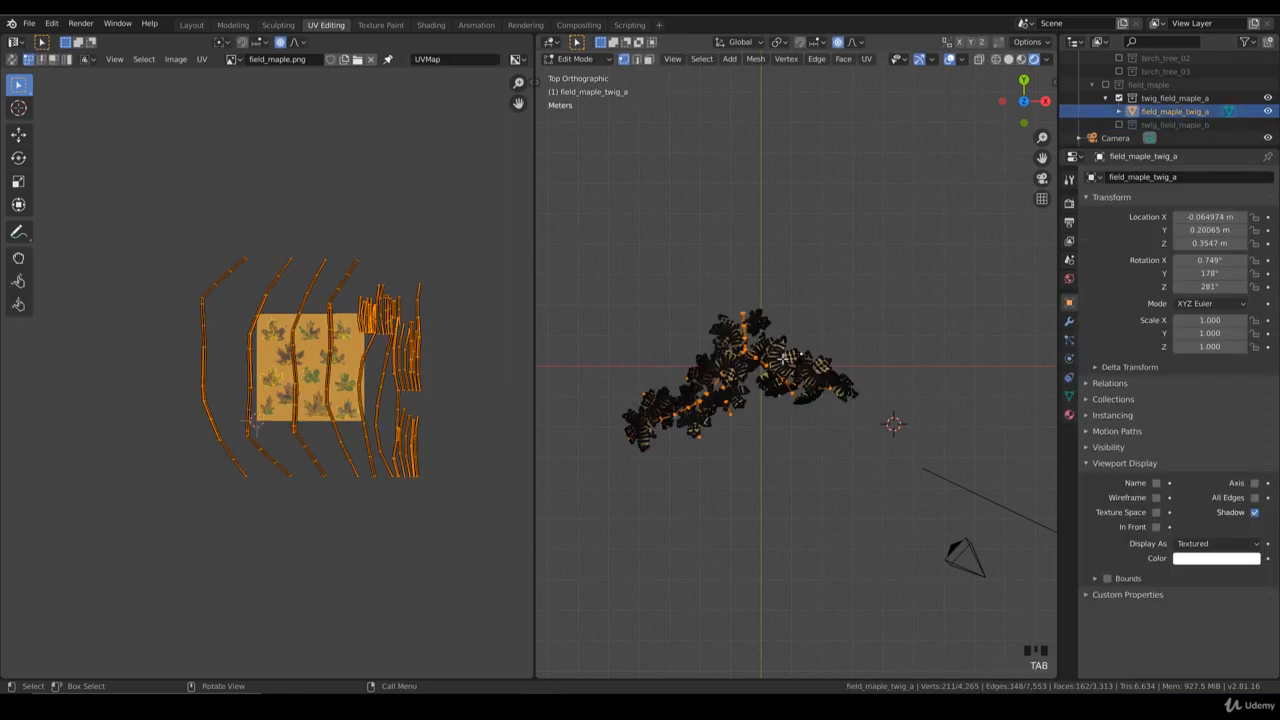
key("b")
left_click_drag(901, 460, 560, 268)
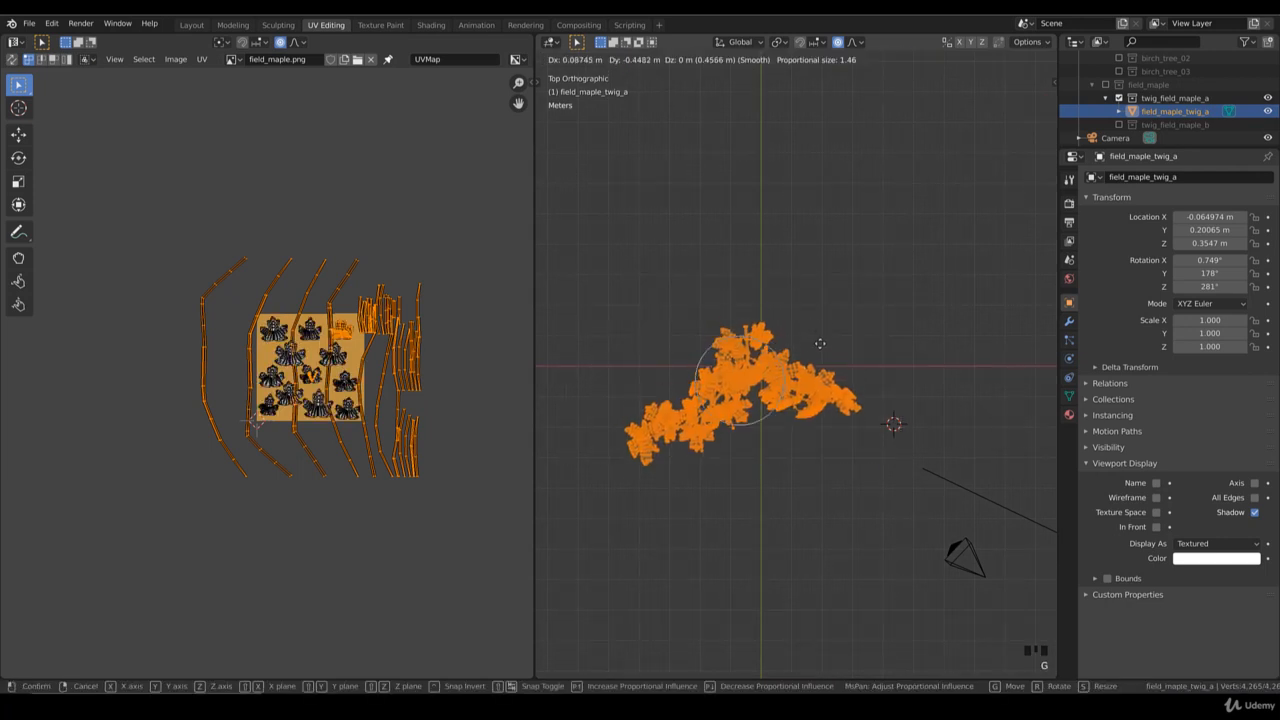
key("g")
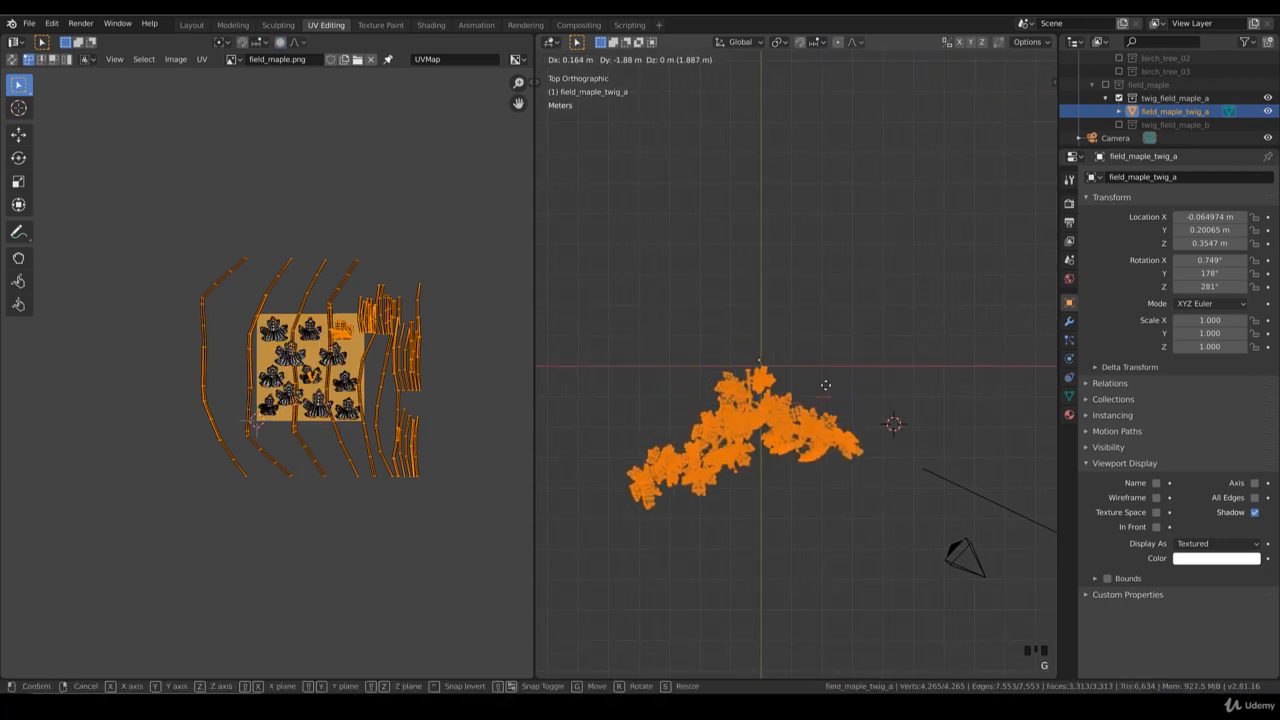
left_click(831, 374)
middle_click_drag(831, 374, 828, 405)
key("Tab")
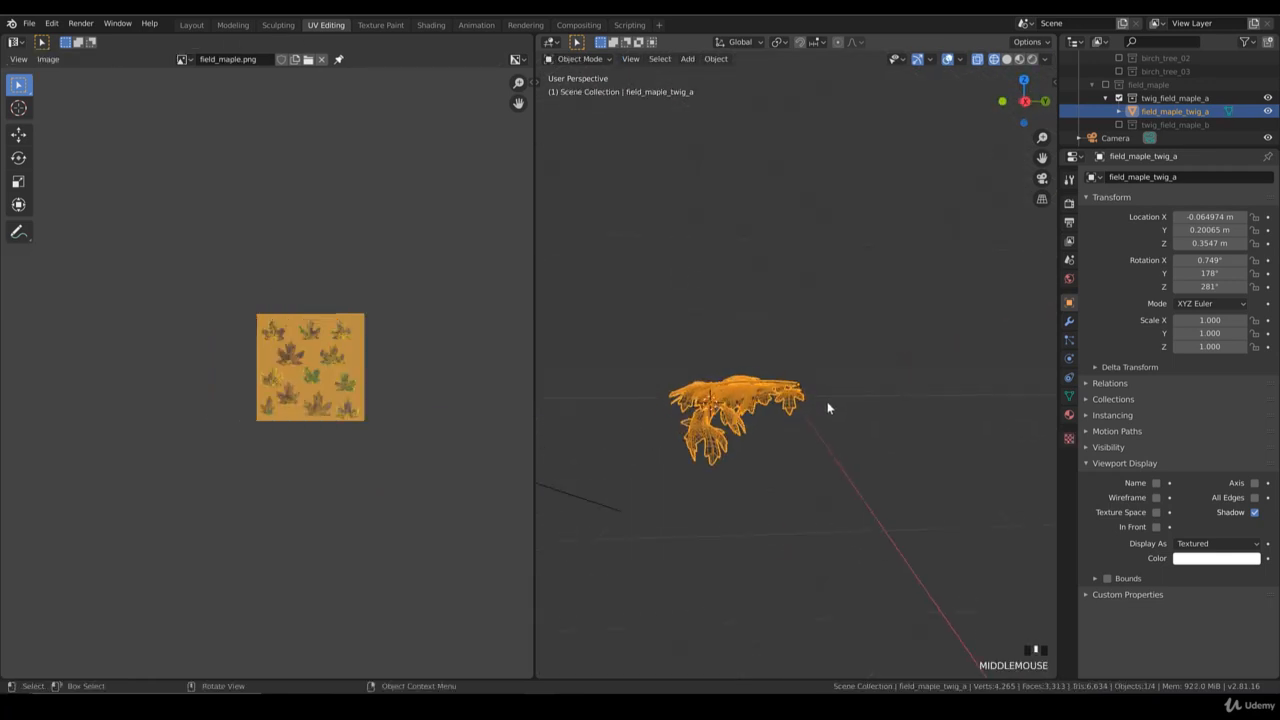
- Rotate the twig slightly in top view and move it about 6.5 m along negative X
key("KP_7")
scroll(784, 430, "down", 4)
key("r")
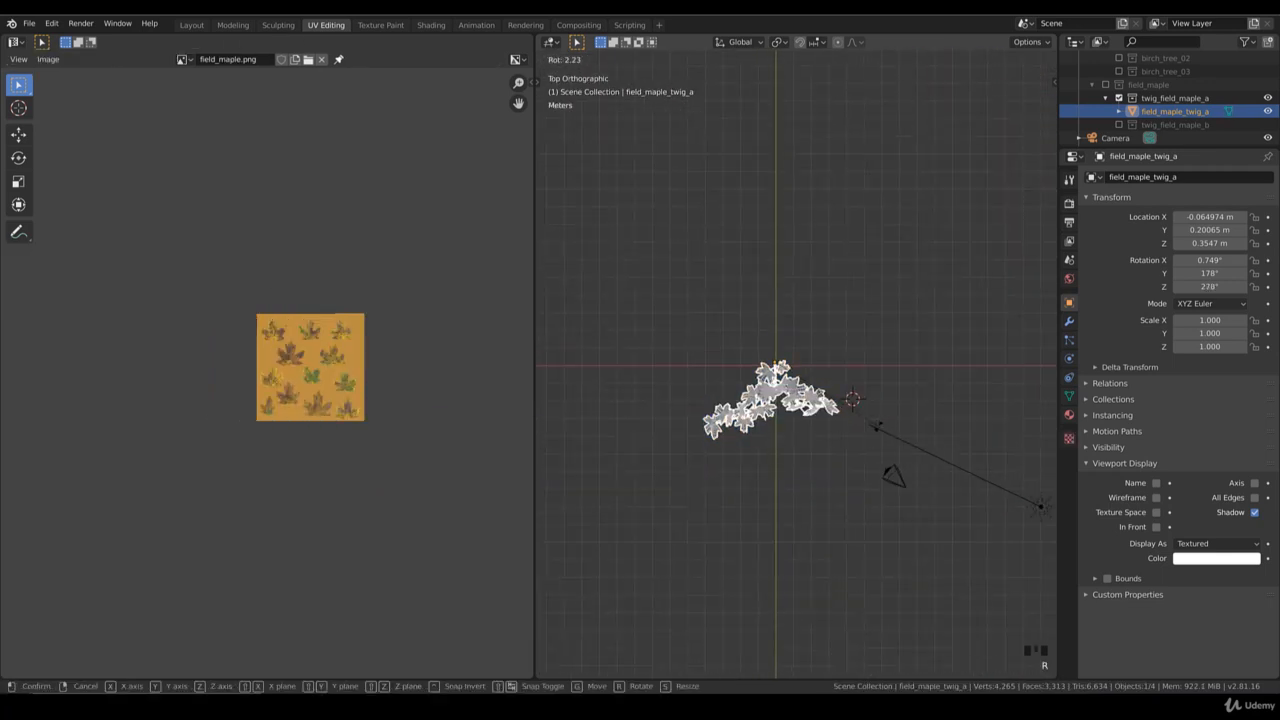
left_click(880, 425)
key("g")
left_click(752, 422)
- Duplicate the twig and place the copy beside the original in the positive X direction
key("shift+d")
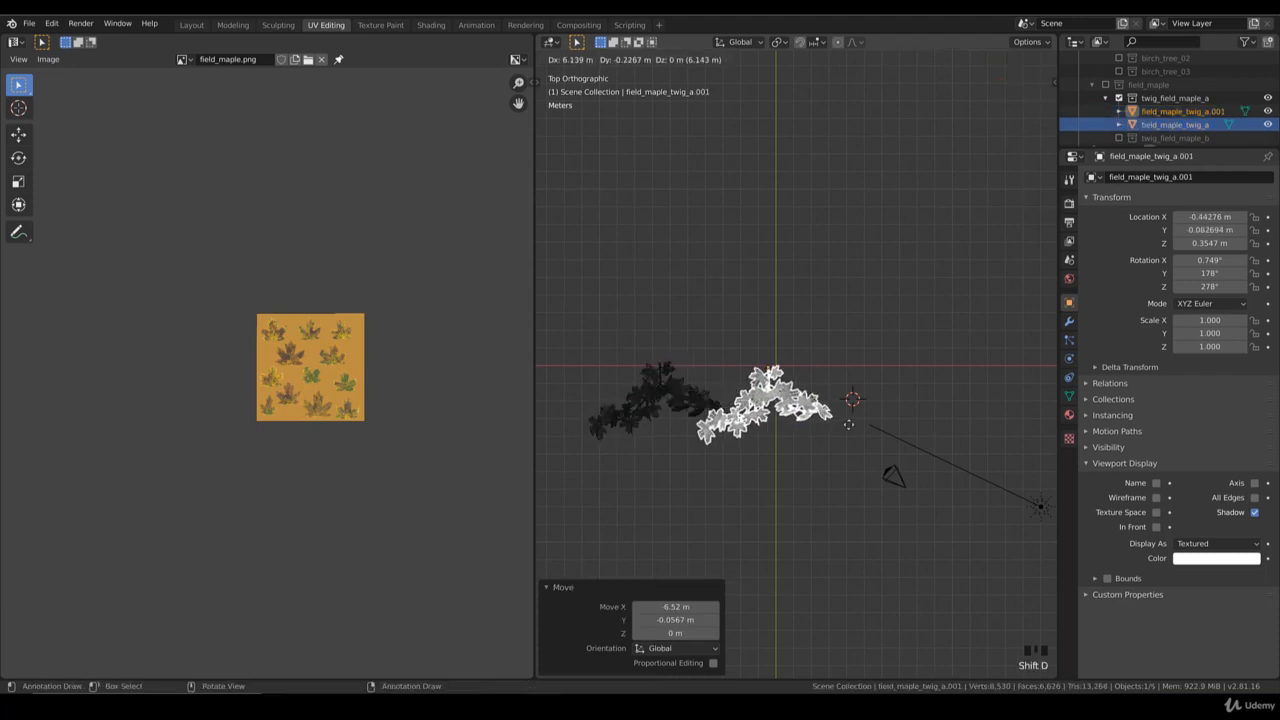
left_click(863, 426)
middle_click_drag(847, 440, 842, 403, "shift")
scroll(842, 406, "up", 5)
- Select the leaves and branch parts at both outer ends of the copied twig, extending the selection to all linked geometry
key("Tab")
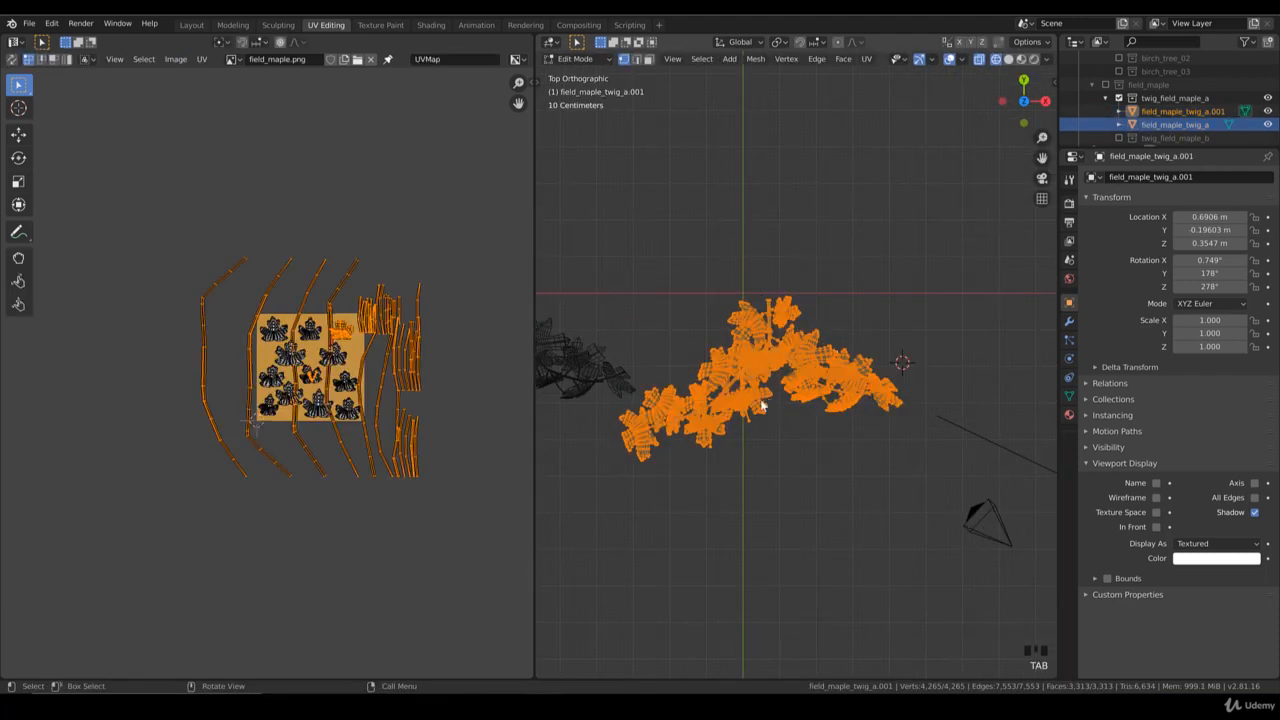
left_click(697, 408)
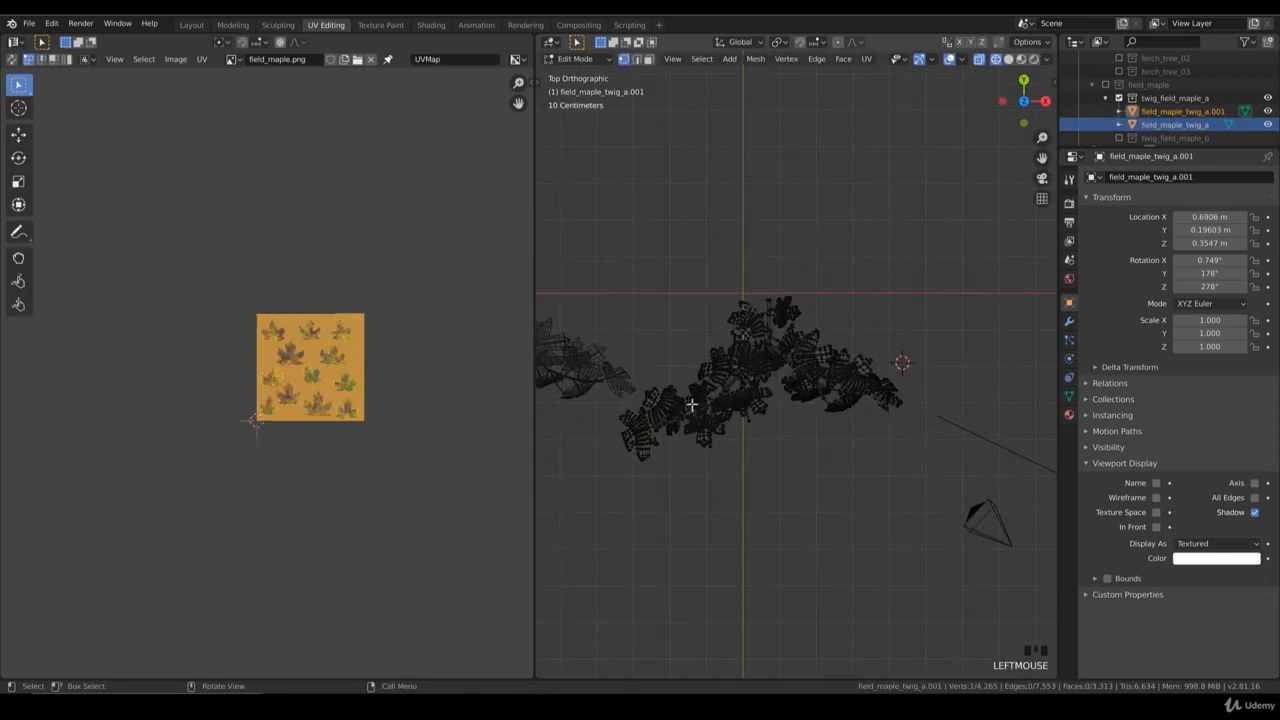
key("c")
mouse_move(686, 403)
left_mouse_down()
mouse_move(669, 417)
mouse_move(699, 447)
left_mouse_up()
right_click(699, 447)
key("c")
left_click_drag(931, 425, 917, 407)
right_click(917, 407)
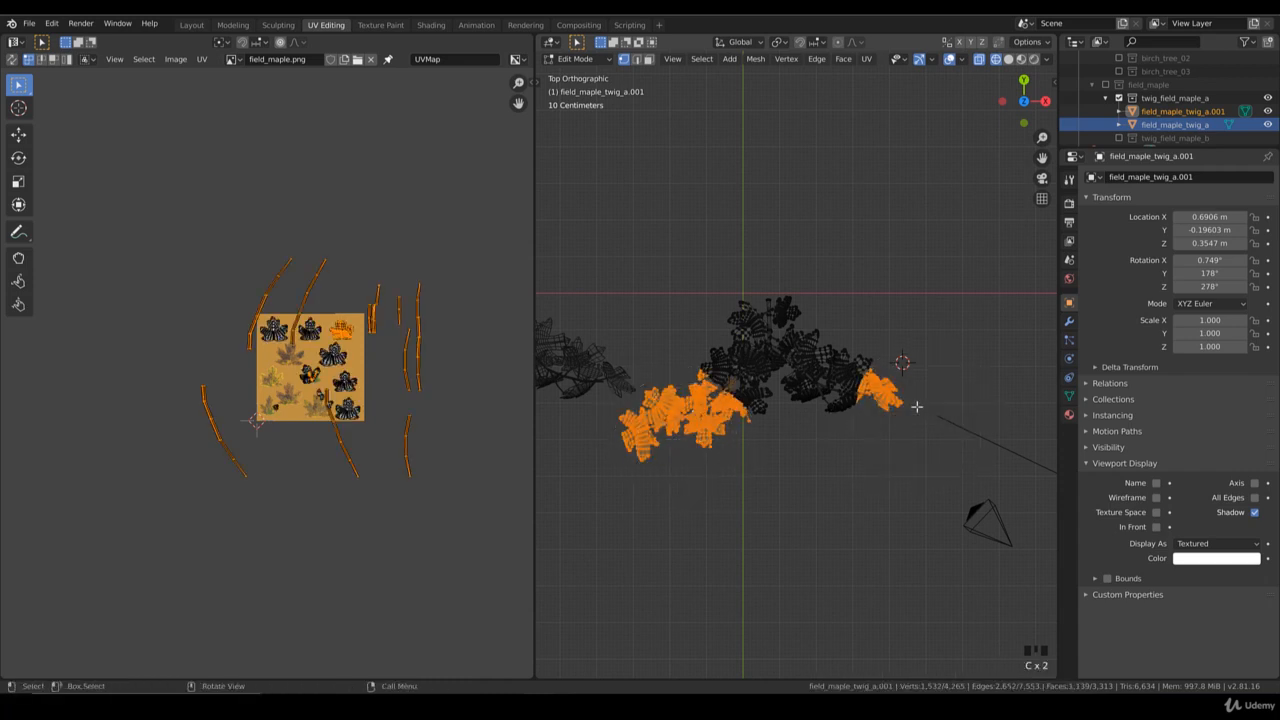
key("ctrl+l")
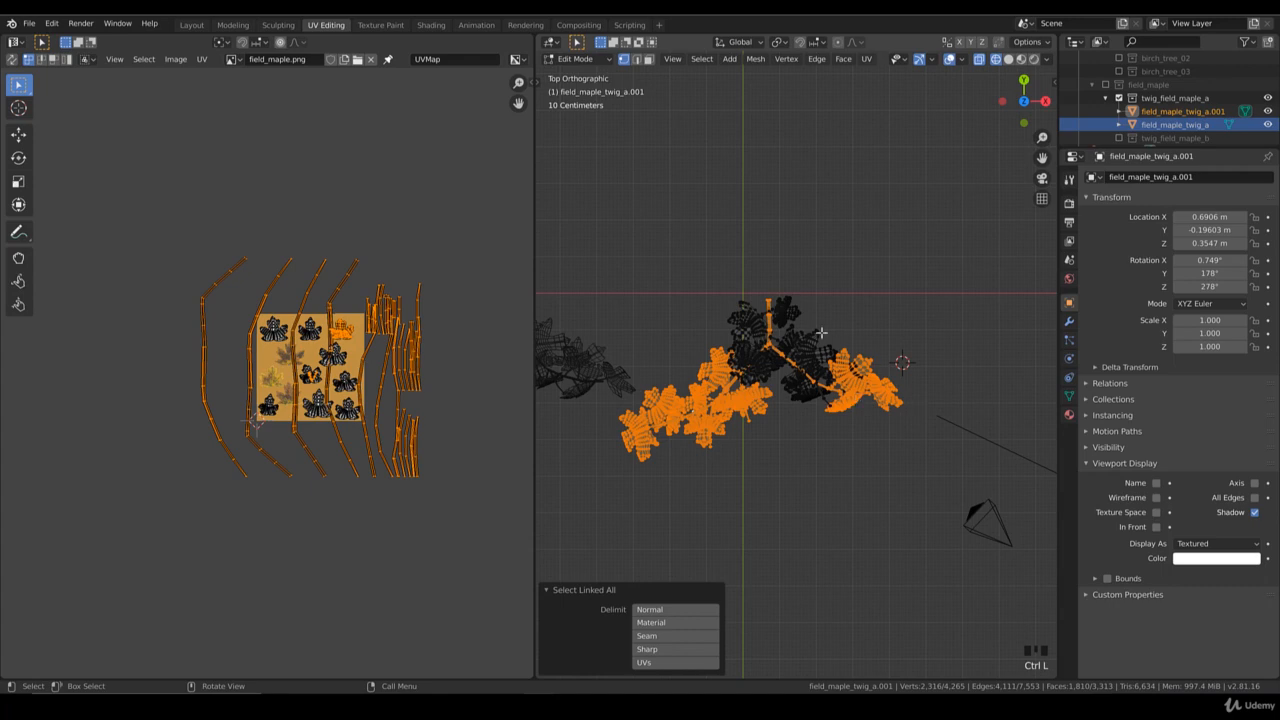
- Deselect the copy's main stem and central branches, and delete the vertices of the selected outer leaves and branches
scroll(820, 332, "up", 3)
key("b")
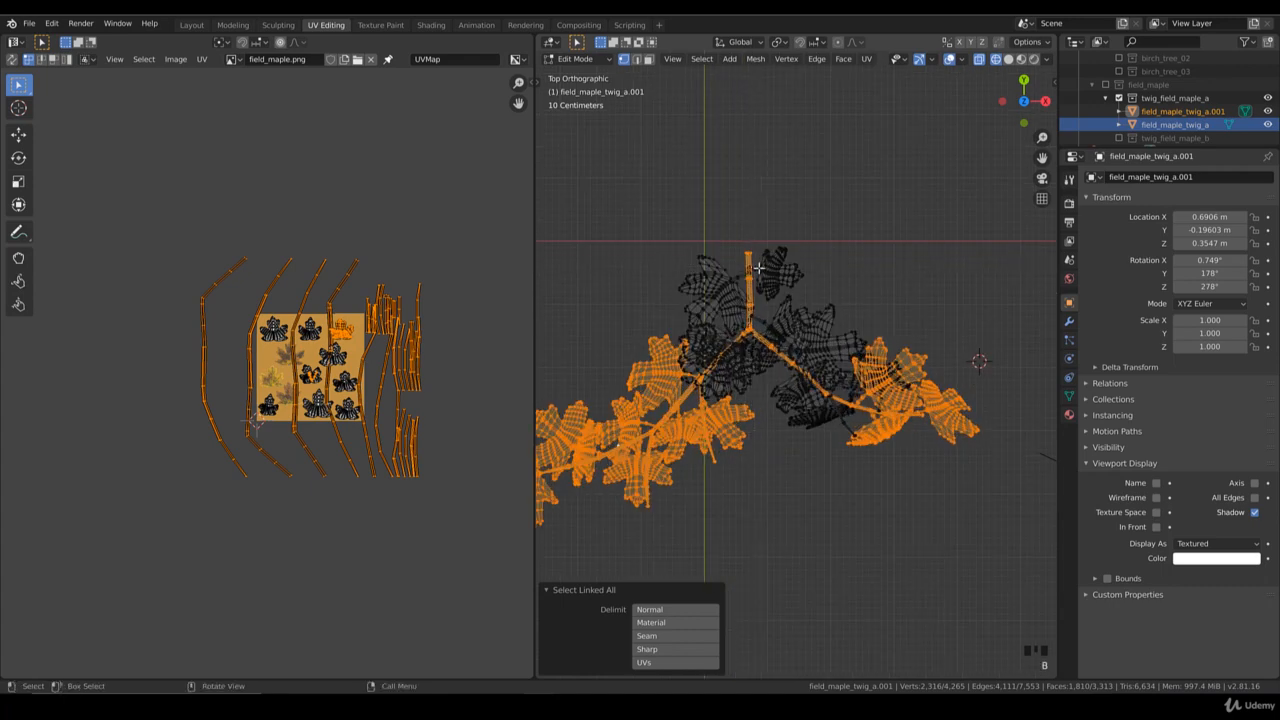
key("c")
mouse_move(767, 270)
middle_mouse_down()
mouse_move(745, 338)
mouse_move(801, 380)
mouse_move(768, 337)
mouse_move(828, 210)
middle_mouse_up()
right_click(763, 300)
key("c")
scroll(758, 323, "up", 4)
right_click(801, 380)
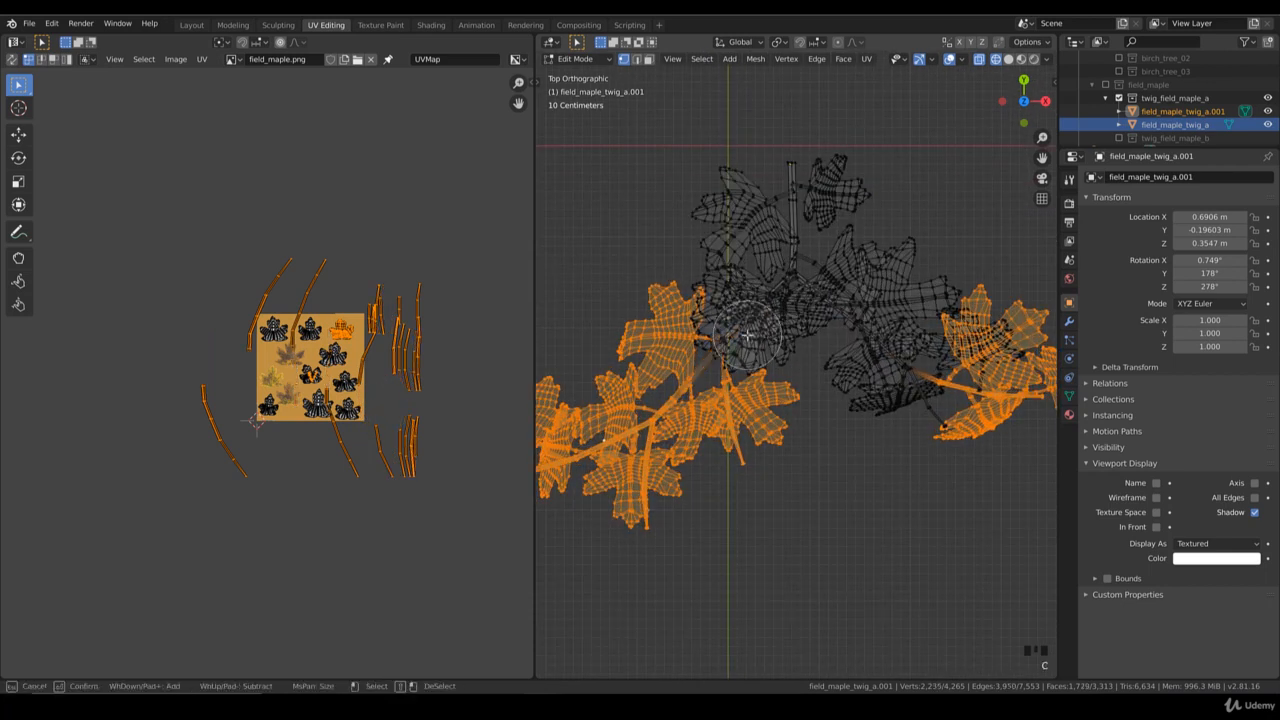
scroll(790, 336, "down", 3)
key("x")
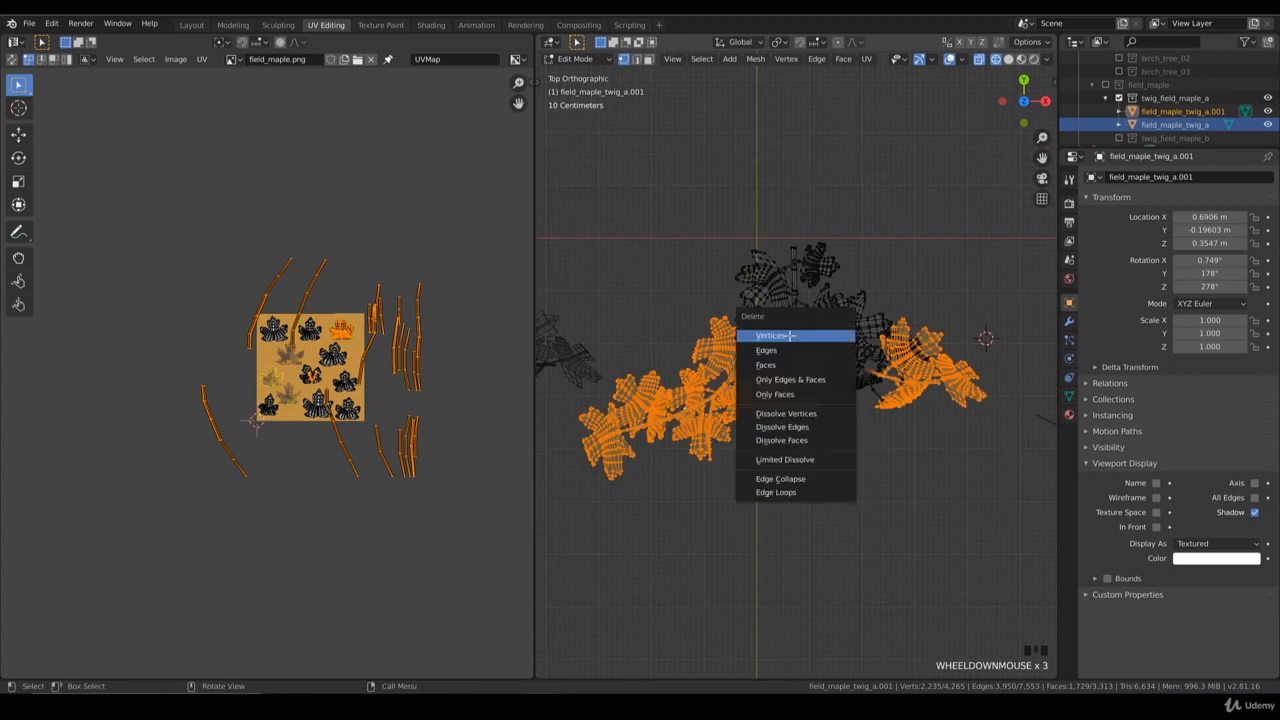
left_click(797, 345)
key("Tab")
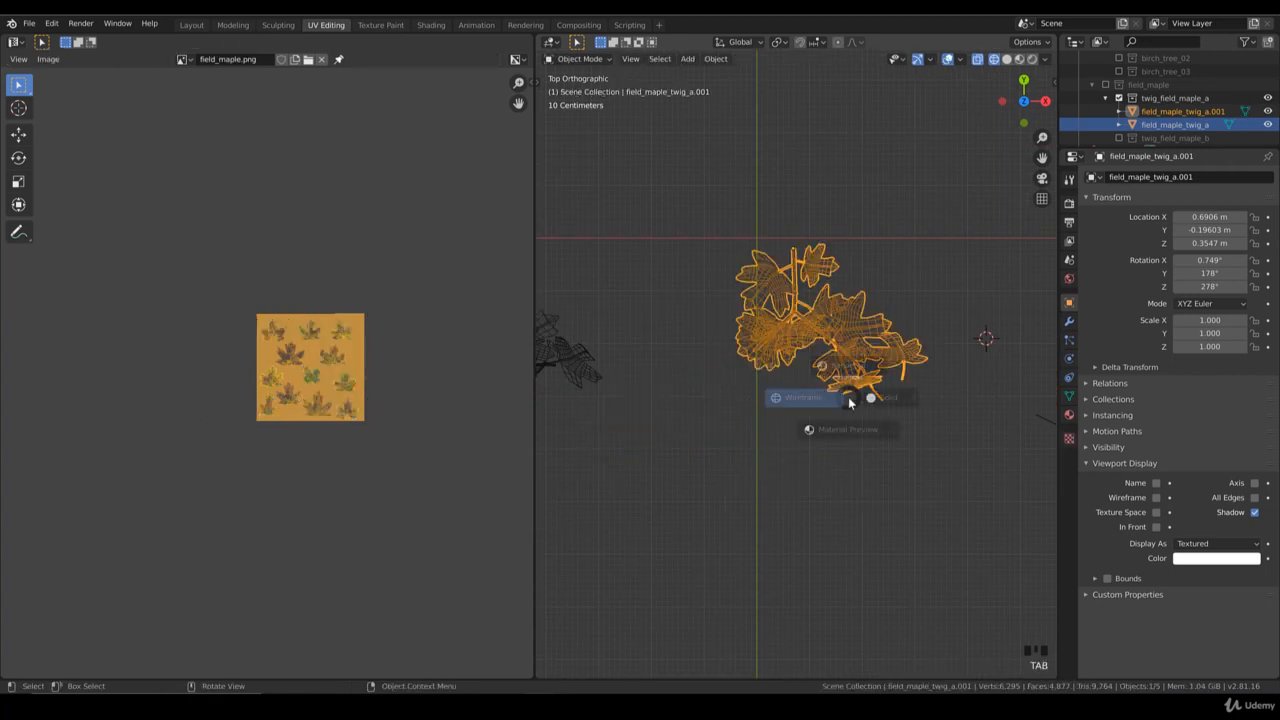
- In top view, move the complete copied leaf beside the fork about 0.66 m along negative X and 0.55 m along negative Y
middle_click_drag(847, 467, 786, 426)
key("KP_7")
key("KP_Decimal")
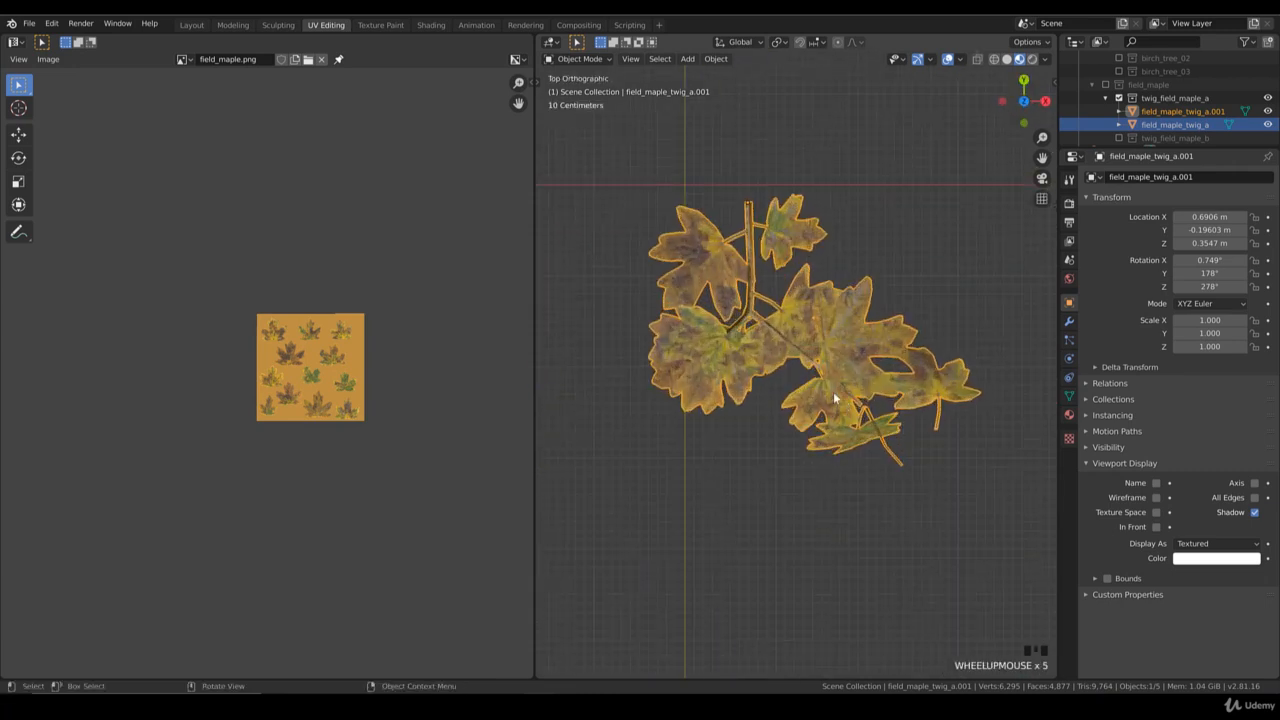
key("Tab")
middle_click_drag(833, 391, 727, 261)
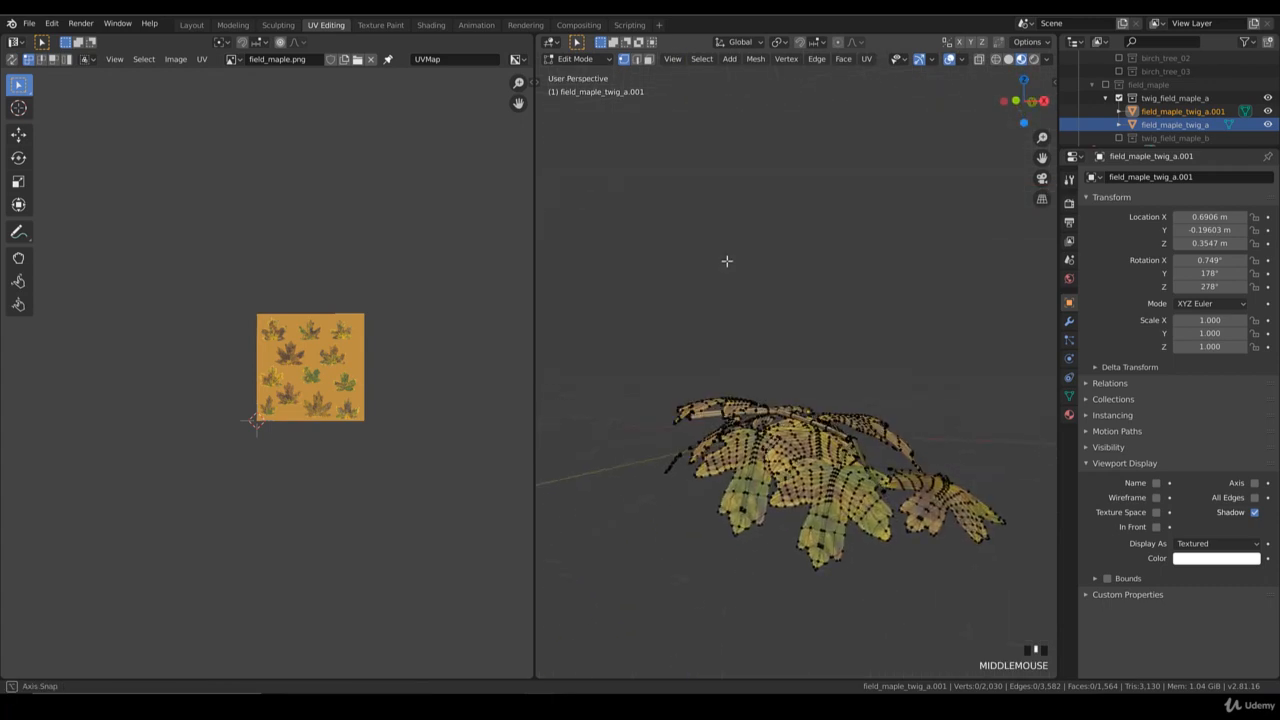
key("ctrl+l")
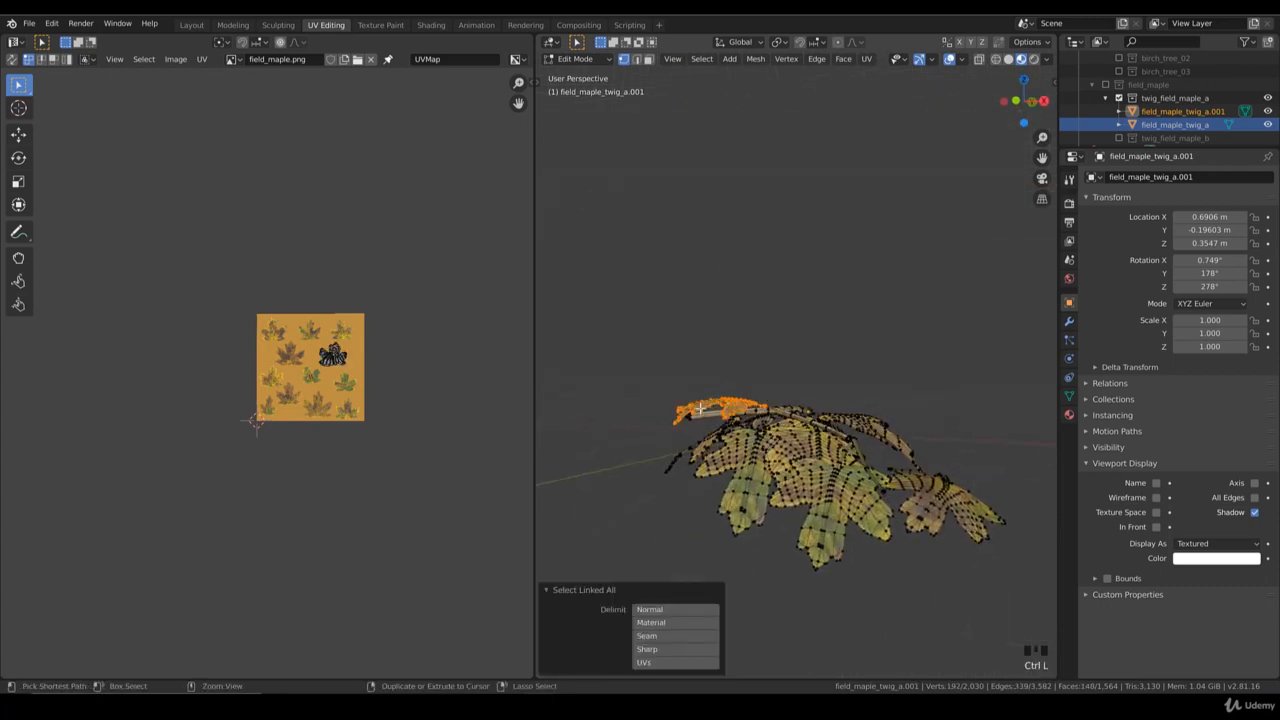
key("KP_7")
key("g")
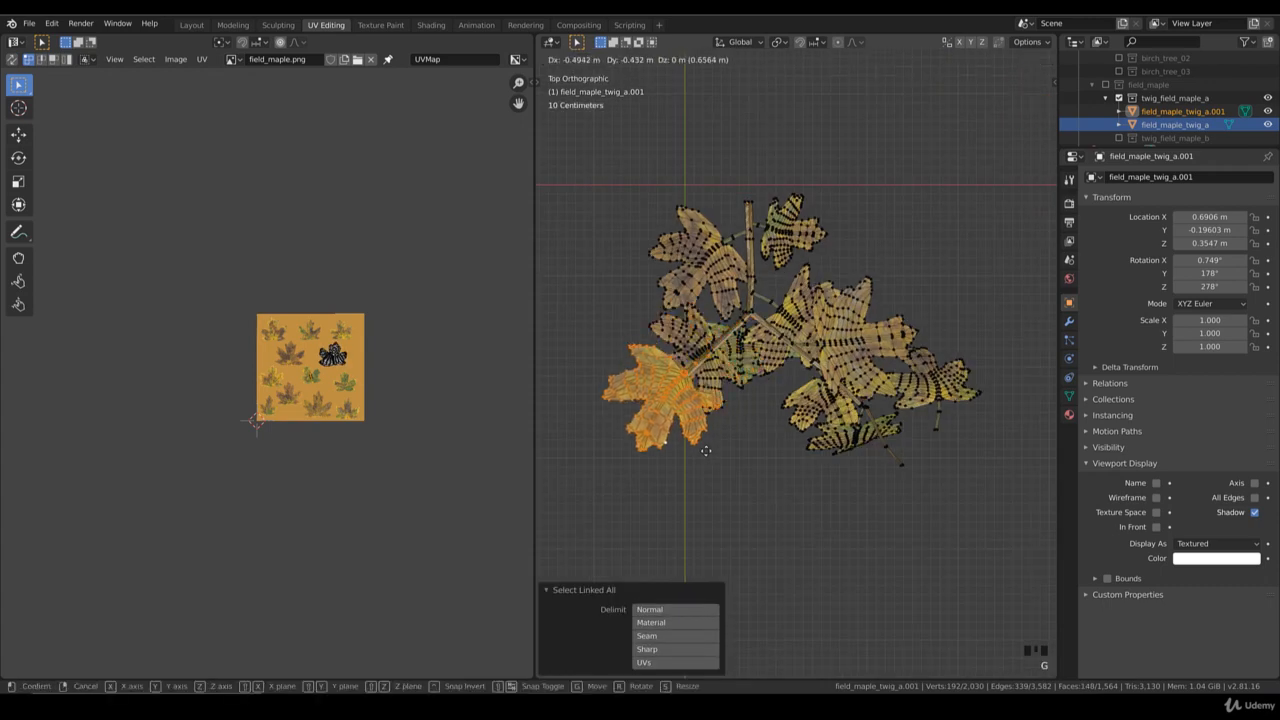
left_click(693, 460)
- Select the end vertices of the bare side branch in wireframe and scale them down to taper its tip
middle_click_drag(747, 428, 697, 314)
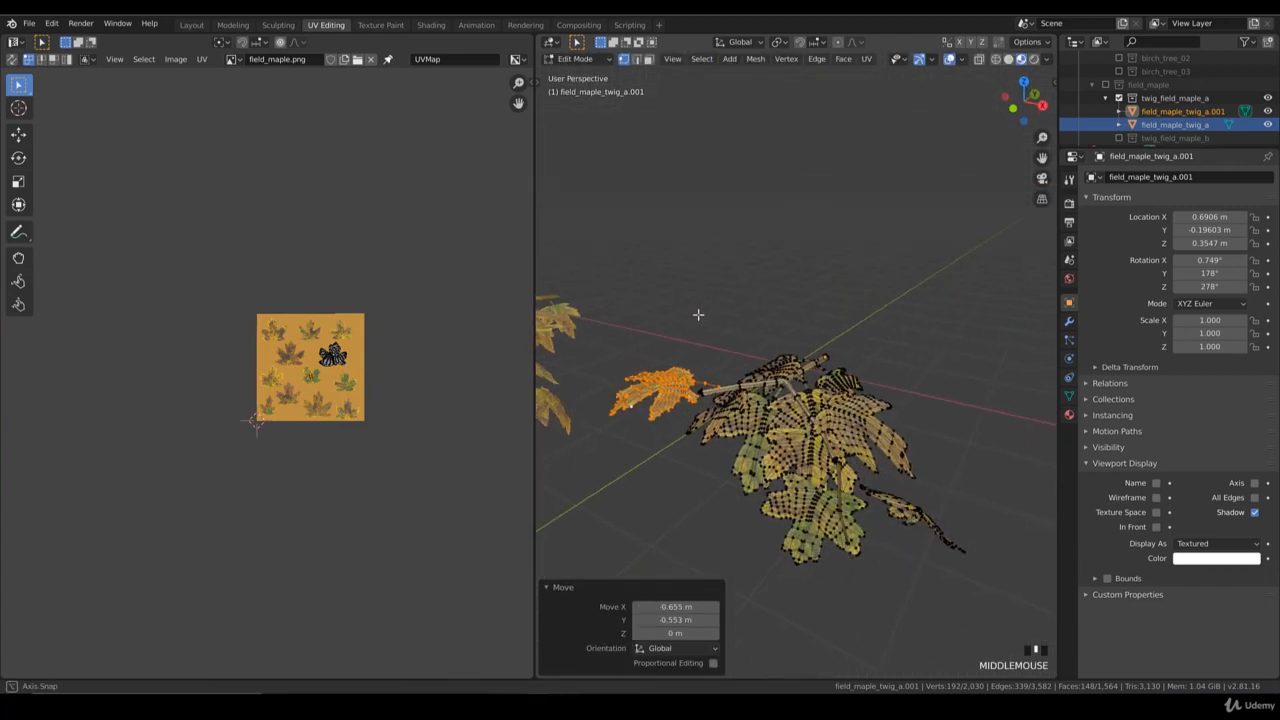
scroll(703, 392, "up", 2)
mouse_move(684, 398)
middle_mouse_down()
mouse_move(723, 357)
mouse_move(700, 371)
middle_mouse_up()
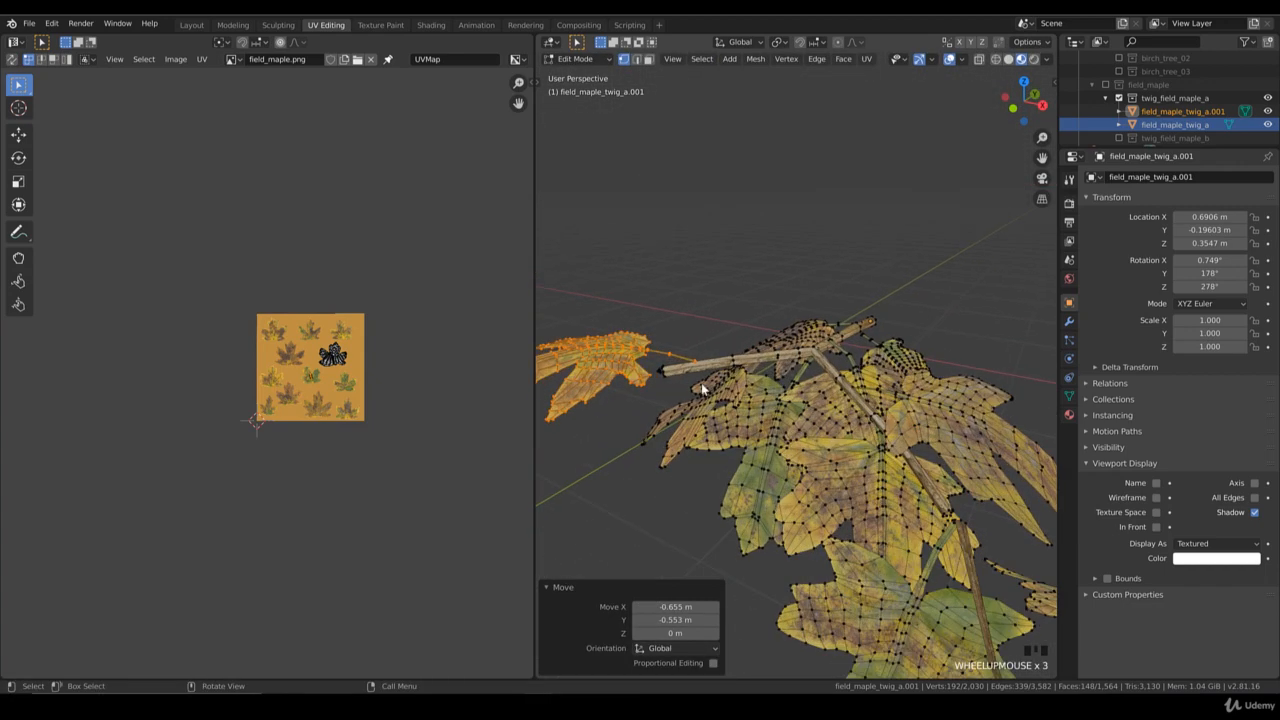
key("shift+z")
key("b")
left_click_drag(677, 383, 650, 355)
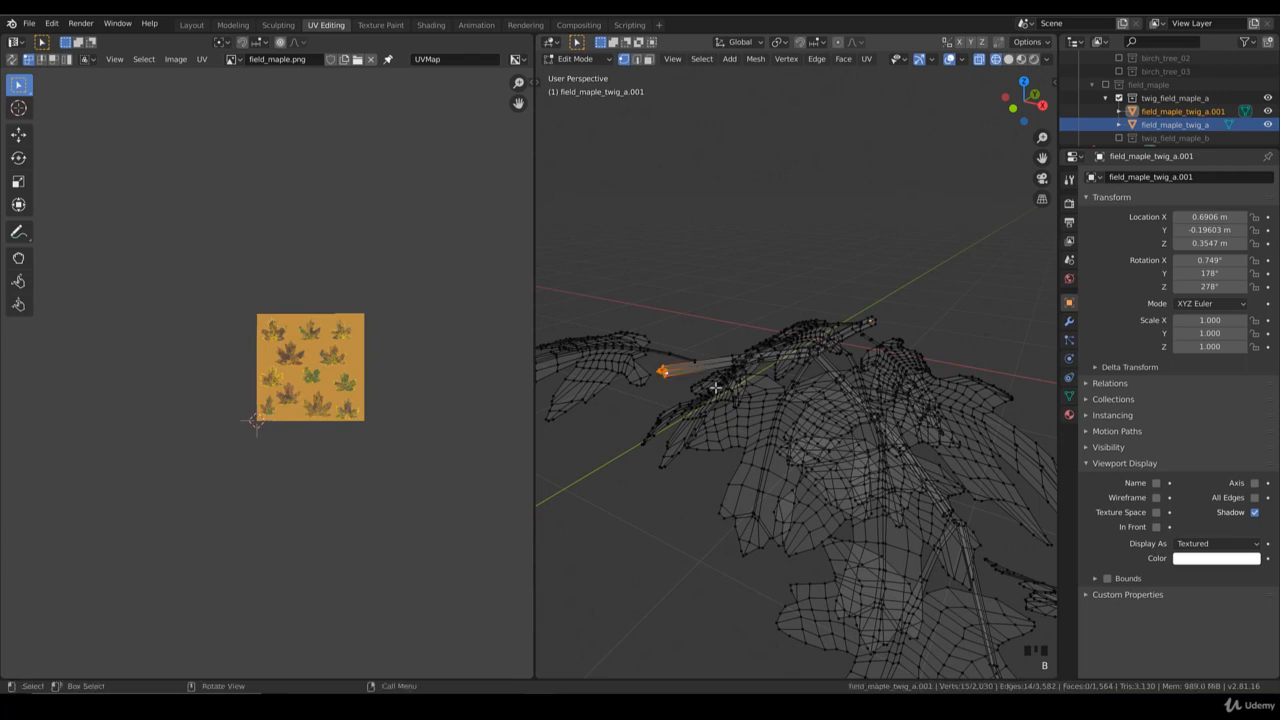
key("s")
left_click(689, 383)
key("a")
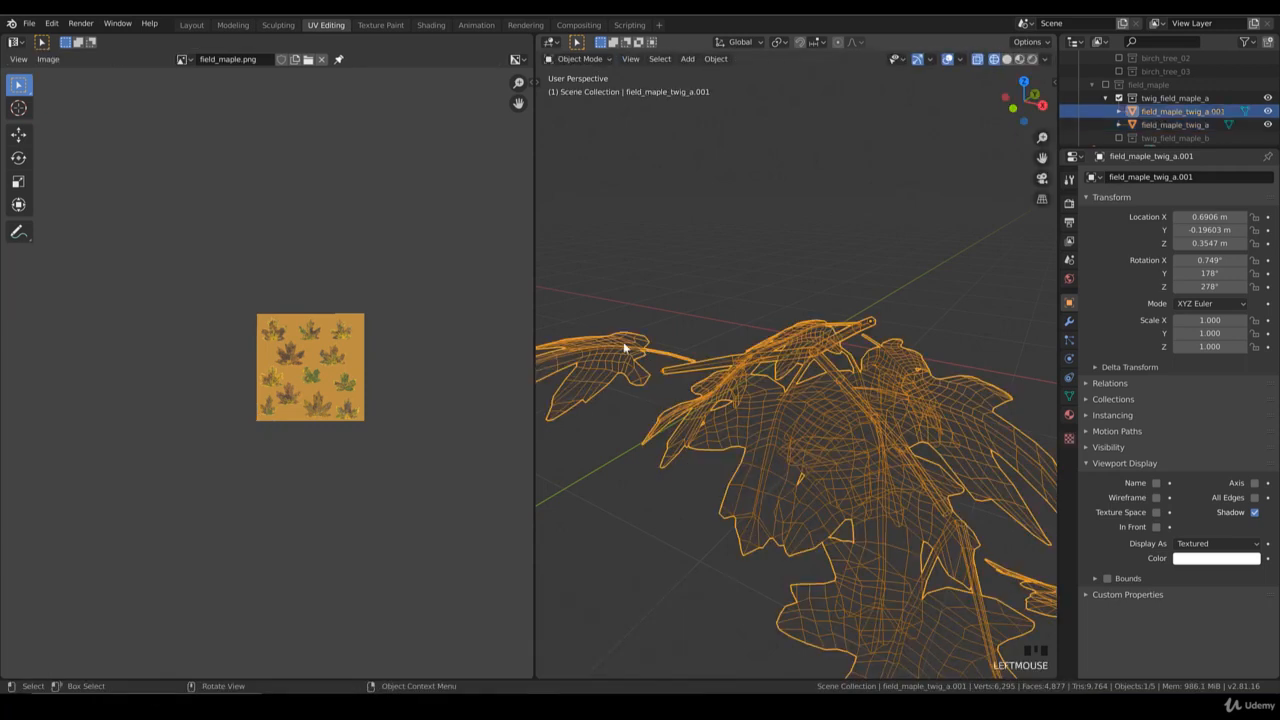
- Select the detached leaf with its linked geometry, rotate it about -30.5°, and move it down onto the tapered branch tip
left_click(628, 345)
key("ctrl+l")
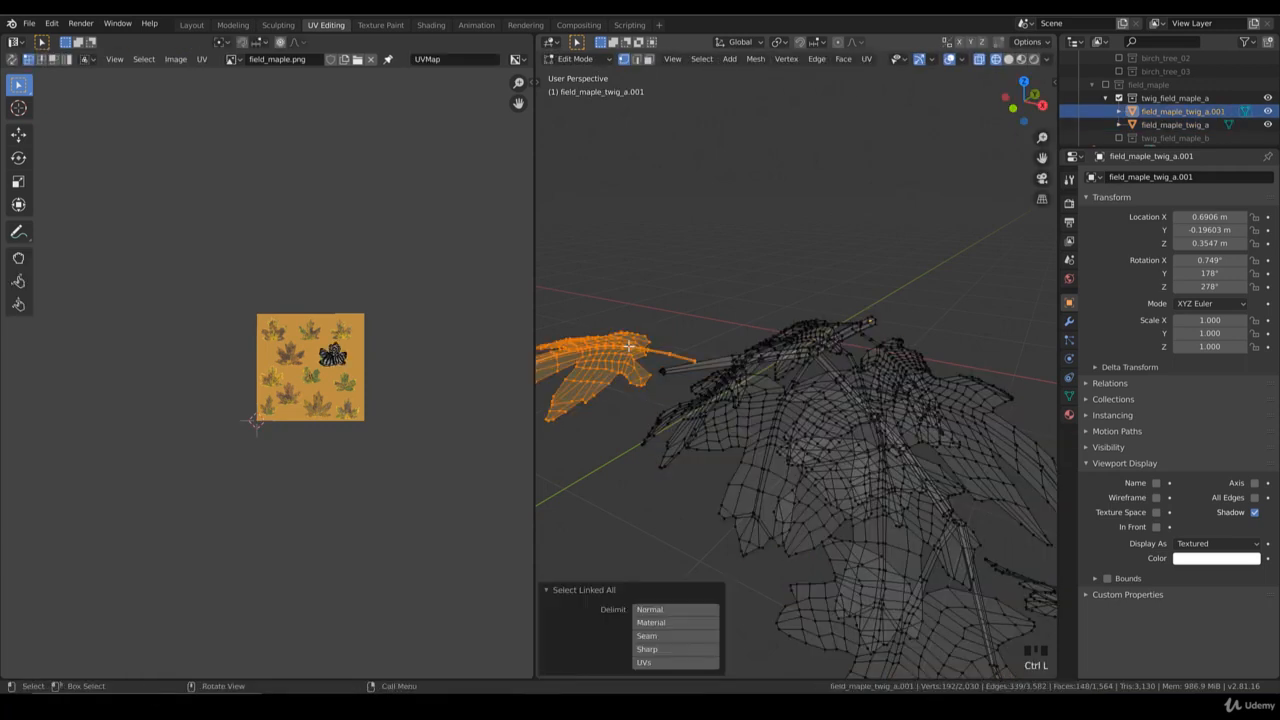
key("r")
left_click(690, 360)
key("g")
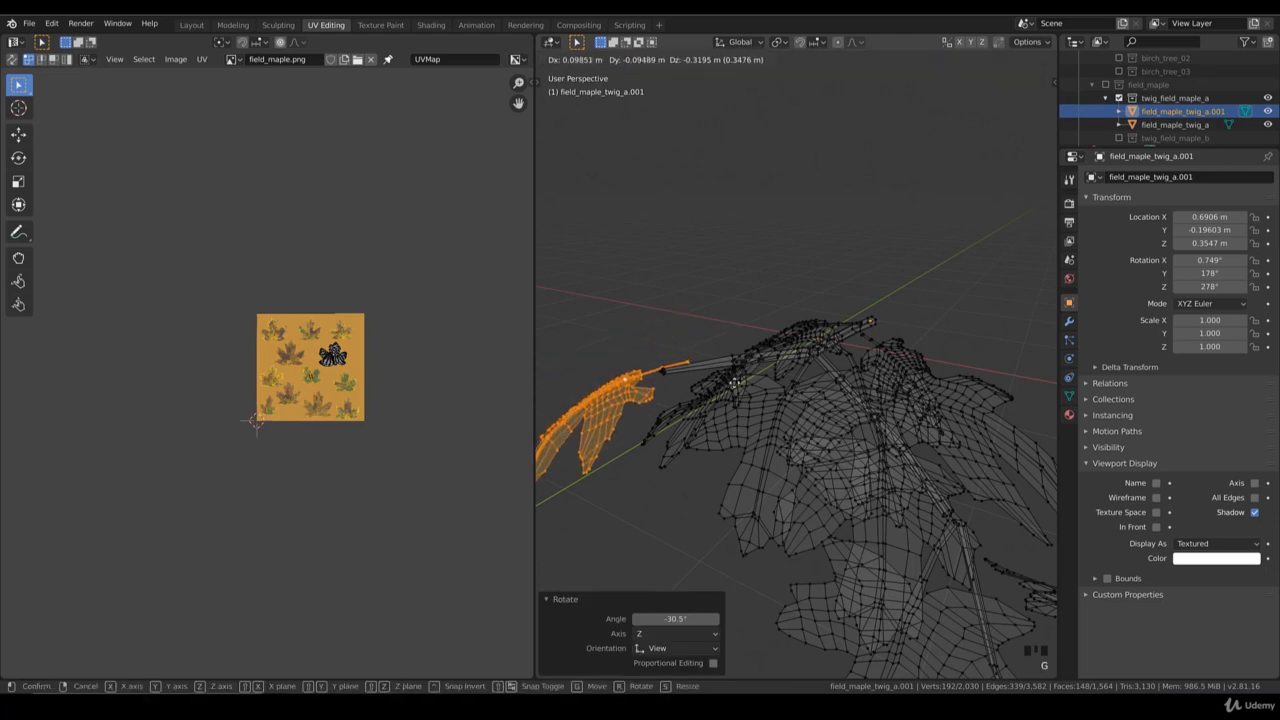
left_click(734, 383)
middle_click_drag(734, 383, 783, 391)
scroll(784, 400, "down", 2)
key("KP_7")
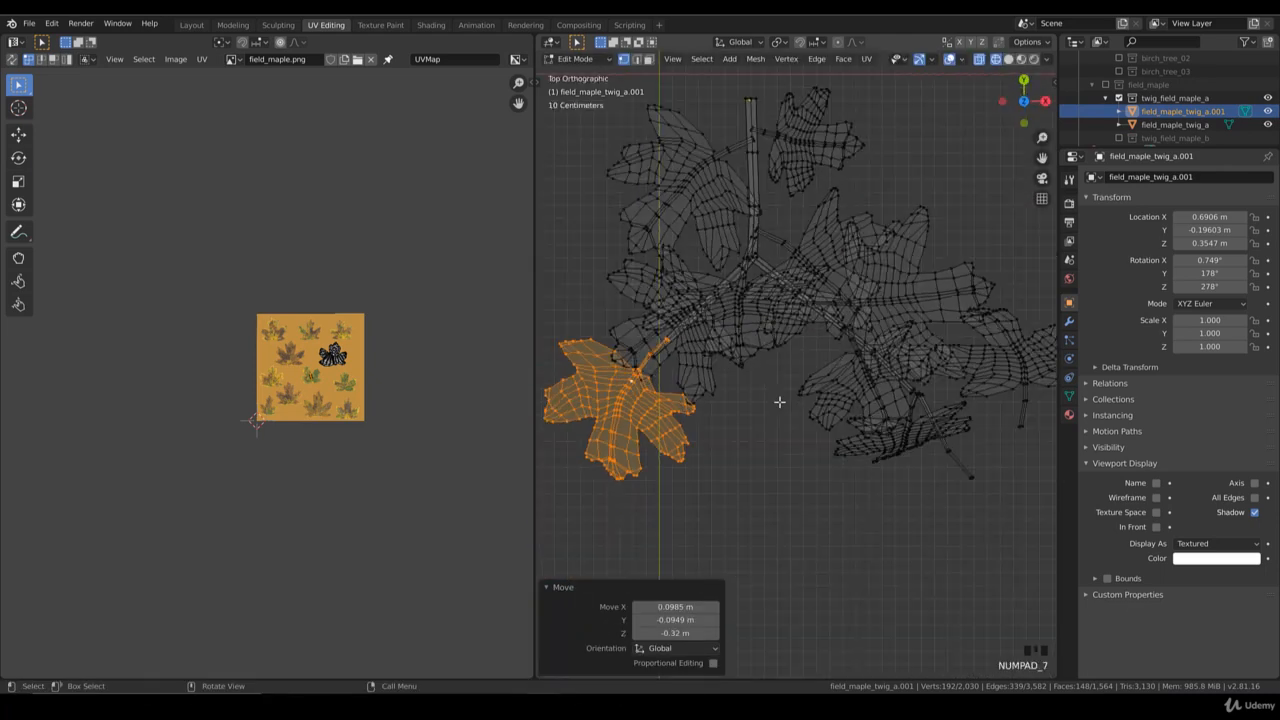
- Rotate the attached leaf about 1.7° in top view, restore the textured shading, and leave mesh editing
key("r")
left_click(779, 389)
key("z")
left_click(883, 397)
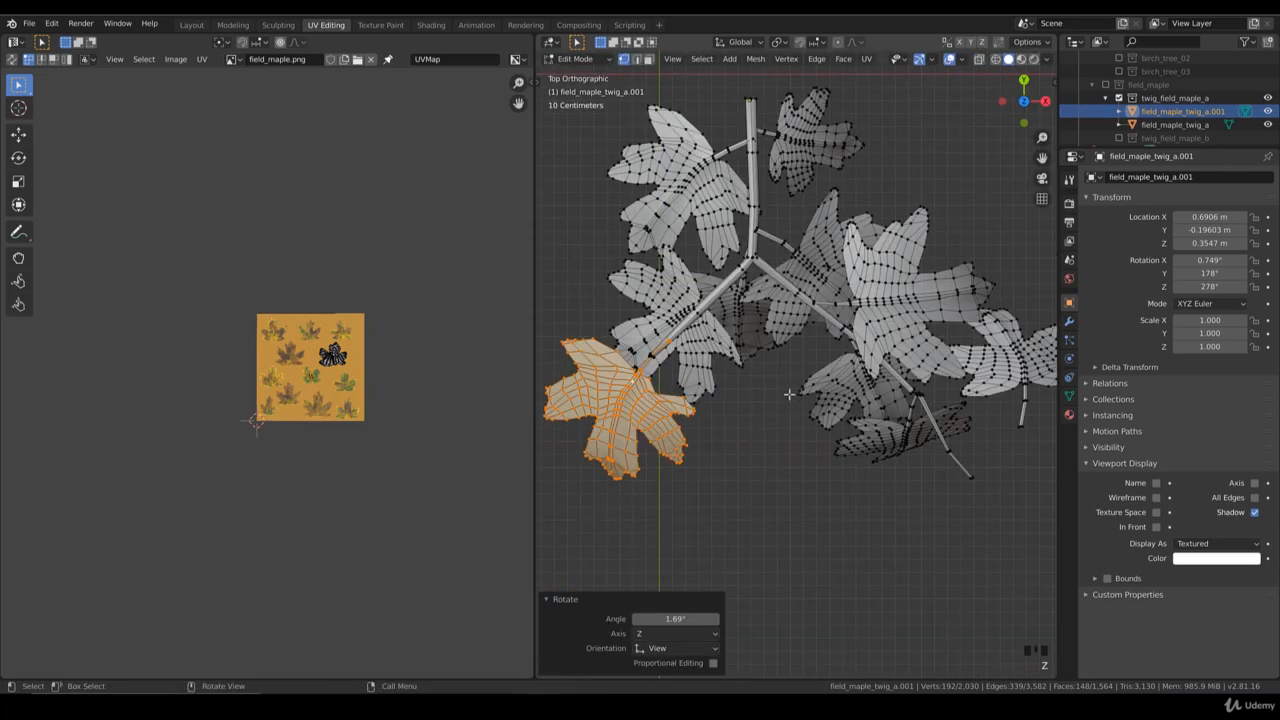
key("z")
left_click(802, 470)
middle_click_drag(777, 451, 768, 370)
key("Tab")
key("KP_7")
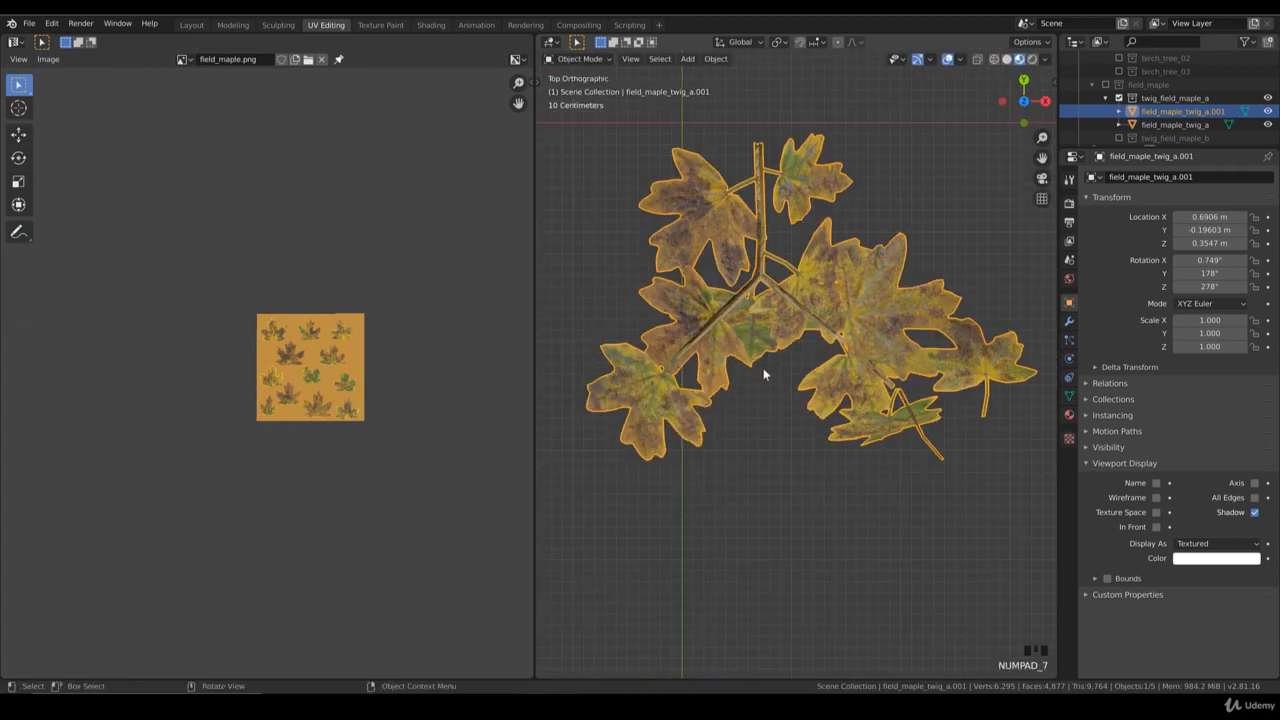
- Select the whole large leaf, turn its tip toward negative Y in top view, and place it between the two forked branches
key("Tab")
left_click(883, 315)
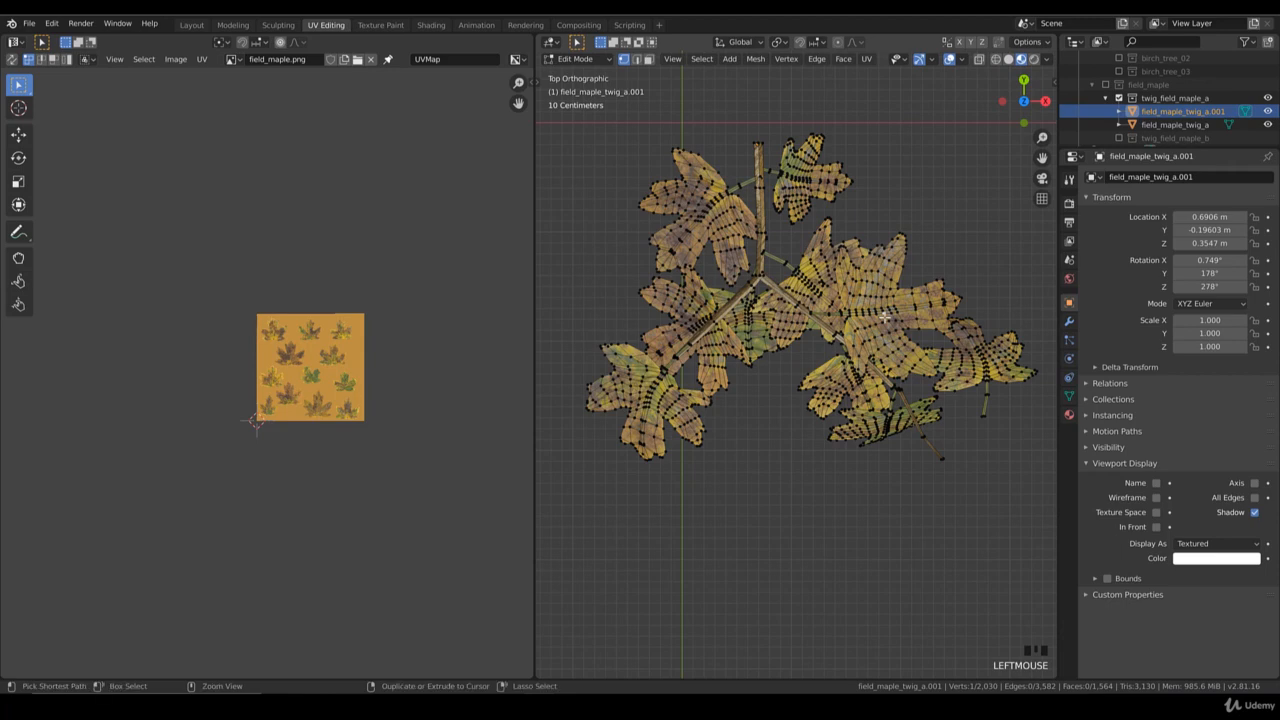
key("ctrl+l")
key("g")
left_click(788, 365)
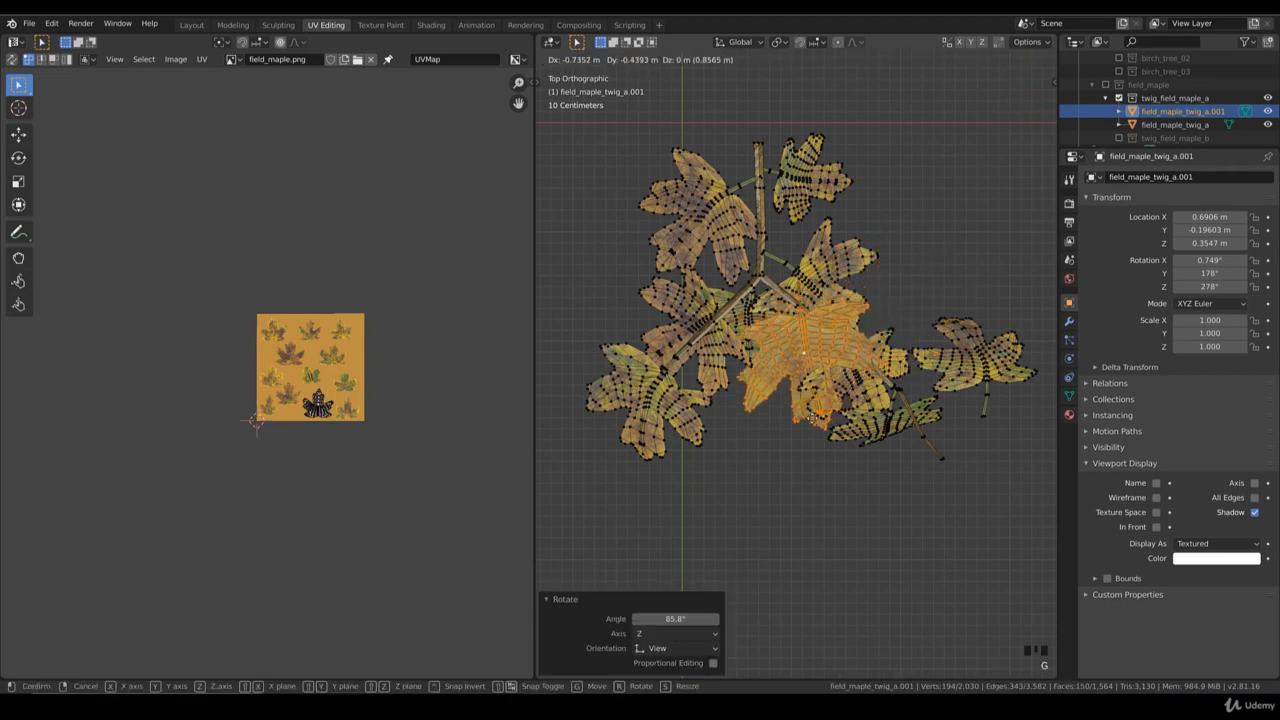
key("r")
left_click(798, 388)
key("g")
left_click(786, 395)
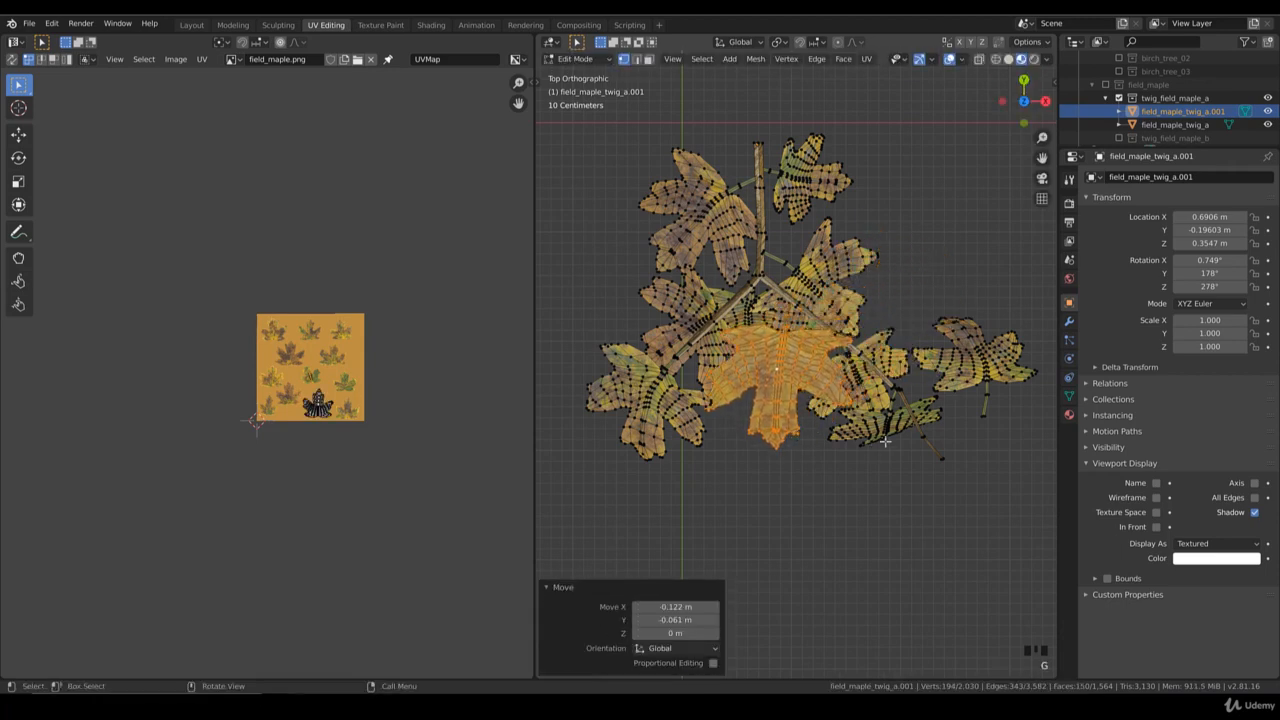
- Tilt the large leaf about 28° from the side and raise it about 0.25 m in Z
middle_click_drag(886, 443, 800, 245)
key("r")
left_click(866, 456)
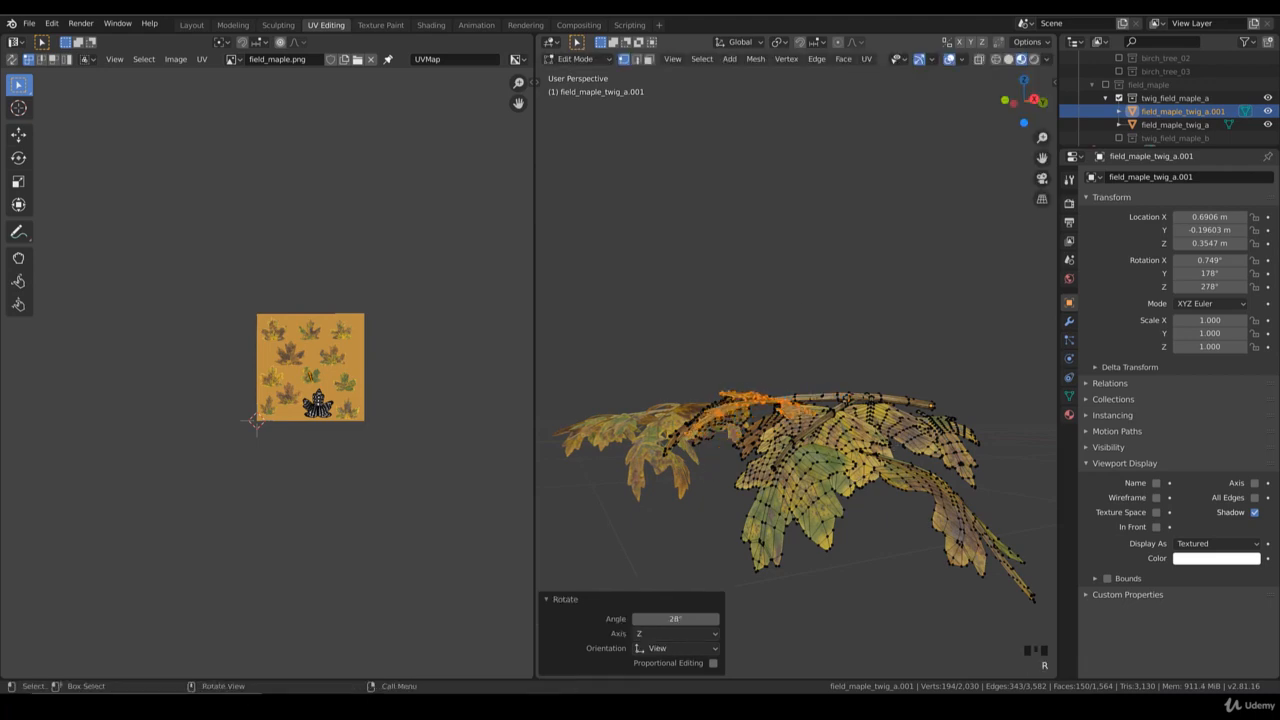
key("g")
left_click(858, 428)
middle_click_drag(858, 428, 942, 507)
key("r")
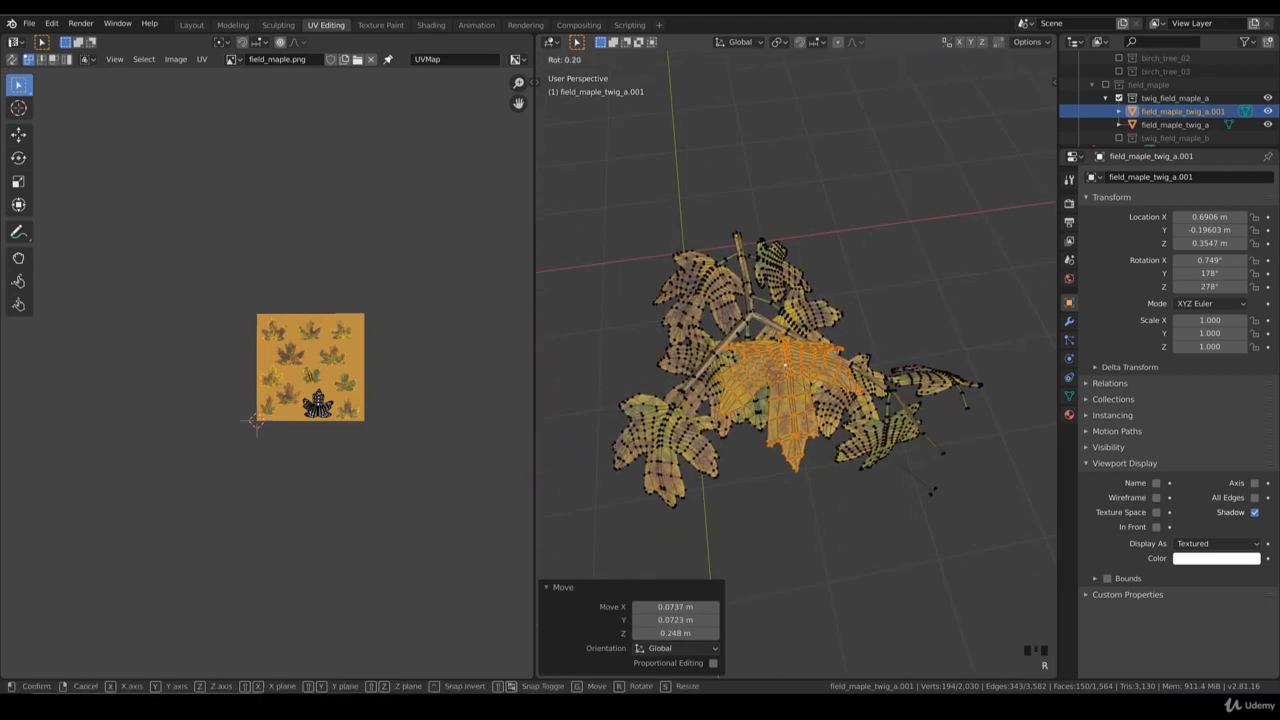
left_click(941, 506)
- Align the large leaf's stalk with the stem fork in top view and raise the leaf about 0.135 m in Z
key("KP_7")
key("g")
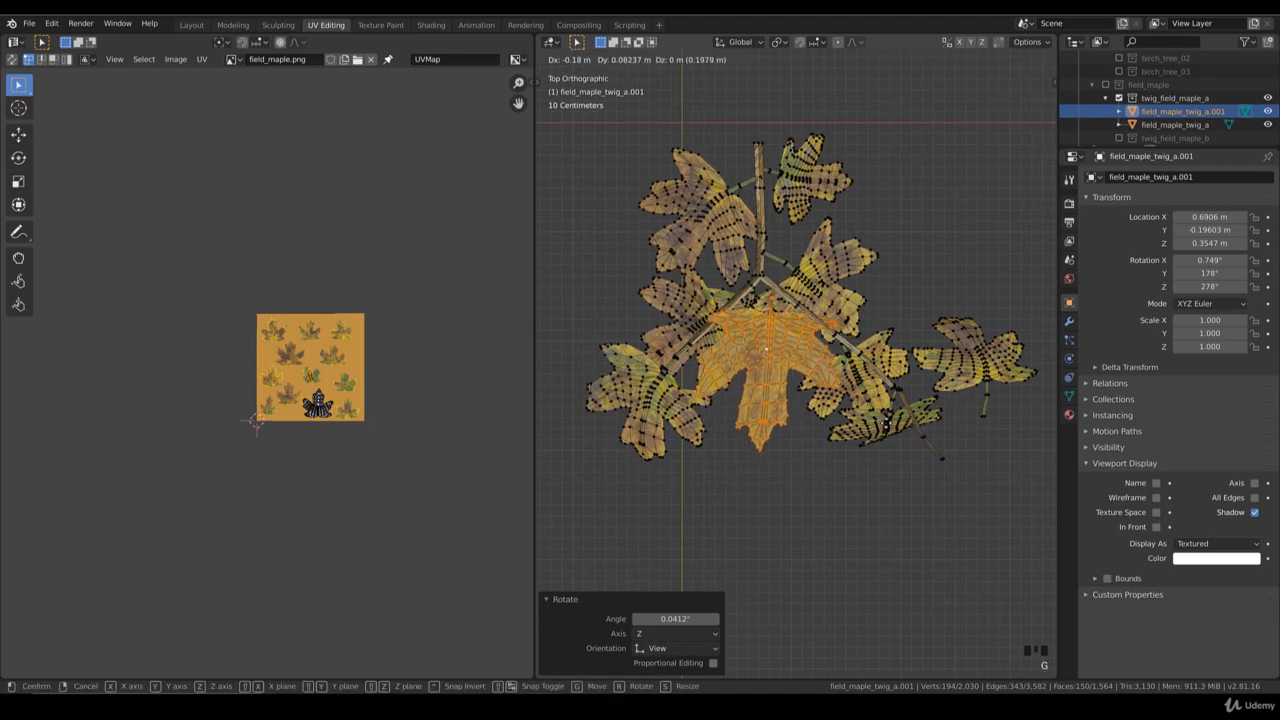
left_click(903, 423)
middle_click_drag(903, 423, 845, 516)
key("g")
left_click(876, 522)
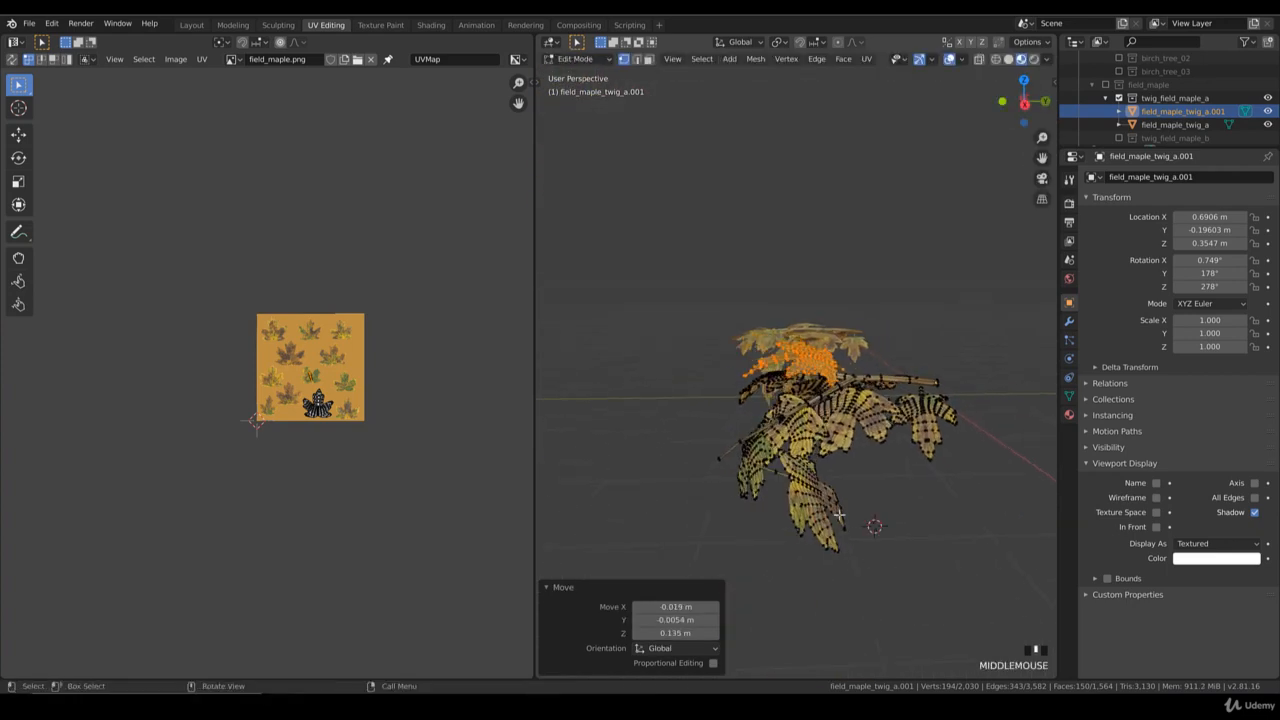
- Select the entire outer leaf at the positive X end and rotate it about 117° in top view
left_click(838, 515)
key("ctrl+l")
key("KP_7")
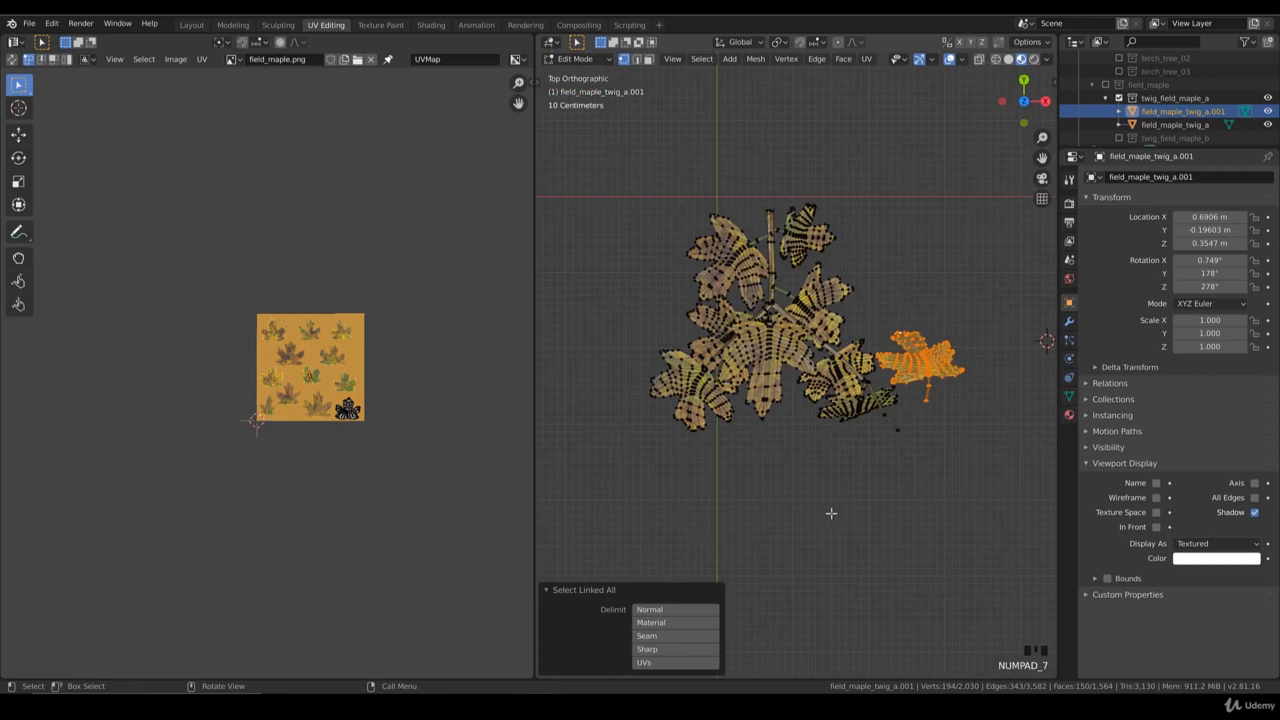
key("r")
left_click(762, 318)
middle_click_drag(974, 383, 816, 270, "shift")
scroll(835, 276, "up", 2)
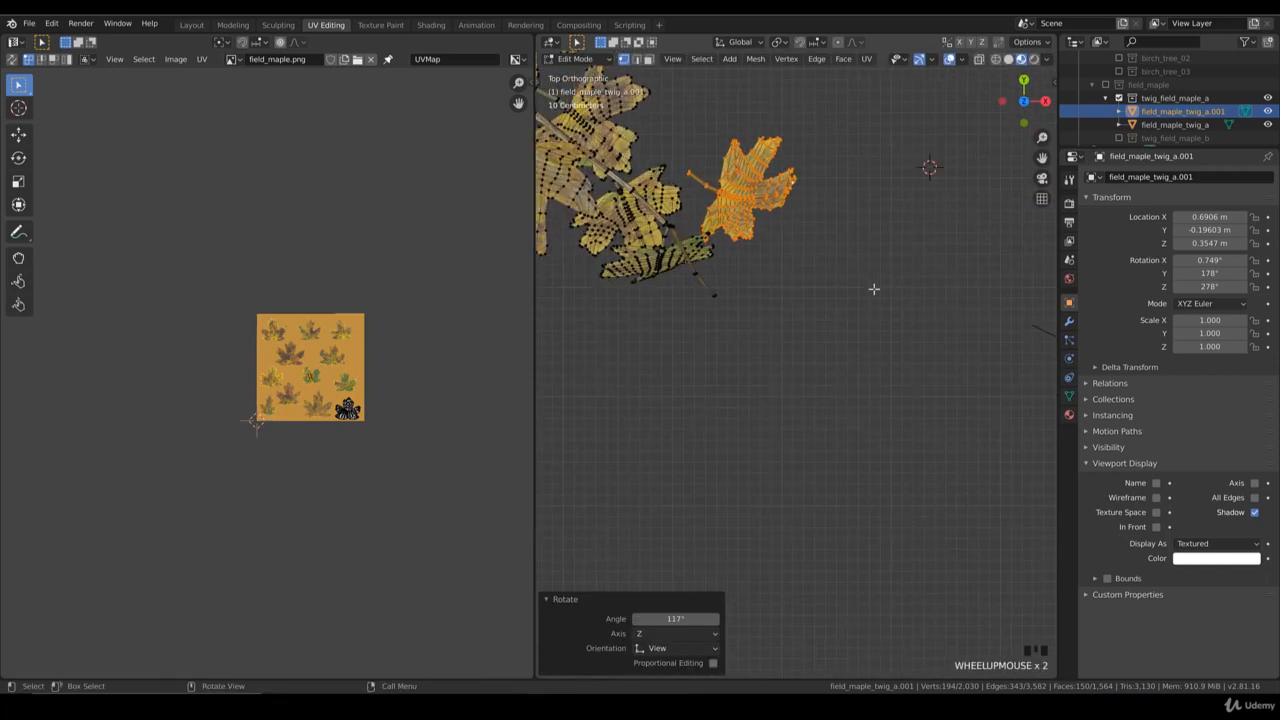
- Move the outer leaf to the tip of the long side branch and fine-tune its rotation in top view
key("g")
left_click(886, 389)
key("r")
left_click(838, 400)
key("g")
left_click(845, 400)
- Tilt the outer leaf about 6° from the side and nudge its stalk onto the branch end
middle_click_drag(845, 400, 930, 230)
key("r")
left_click(830, 443)
key("g")
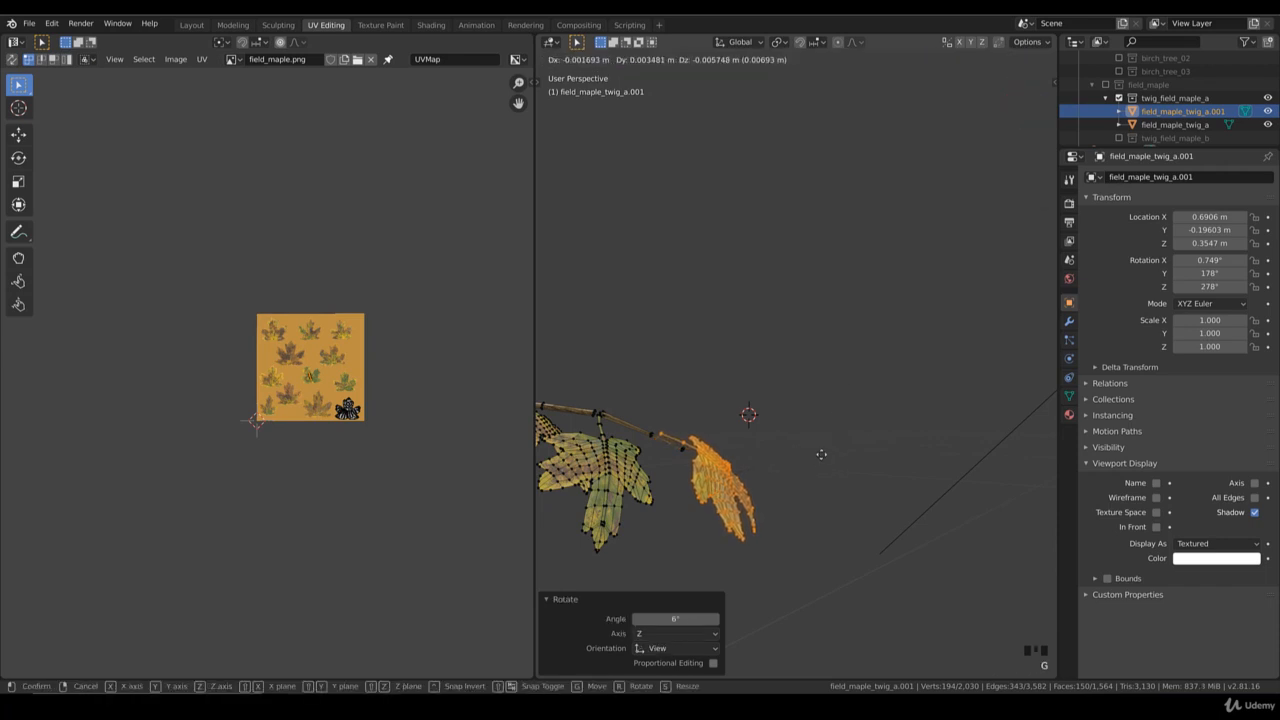
left_click(803, 480)
scroll(770, 454, "down", 4)
middle_click_drag(770, 454, 750, 400)
scroll(750, 400, "up", 1)
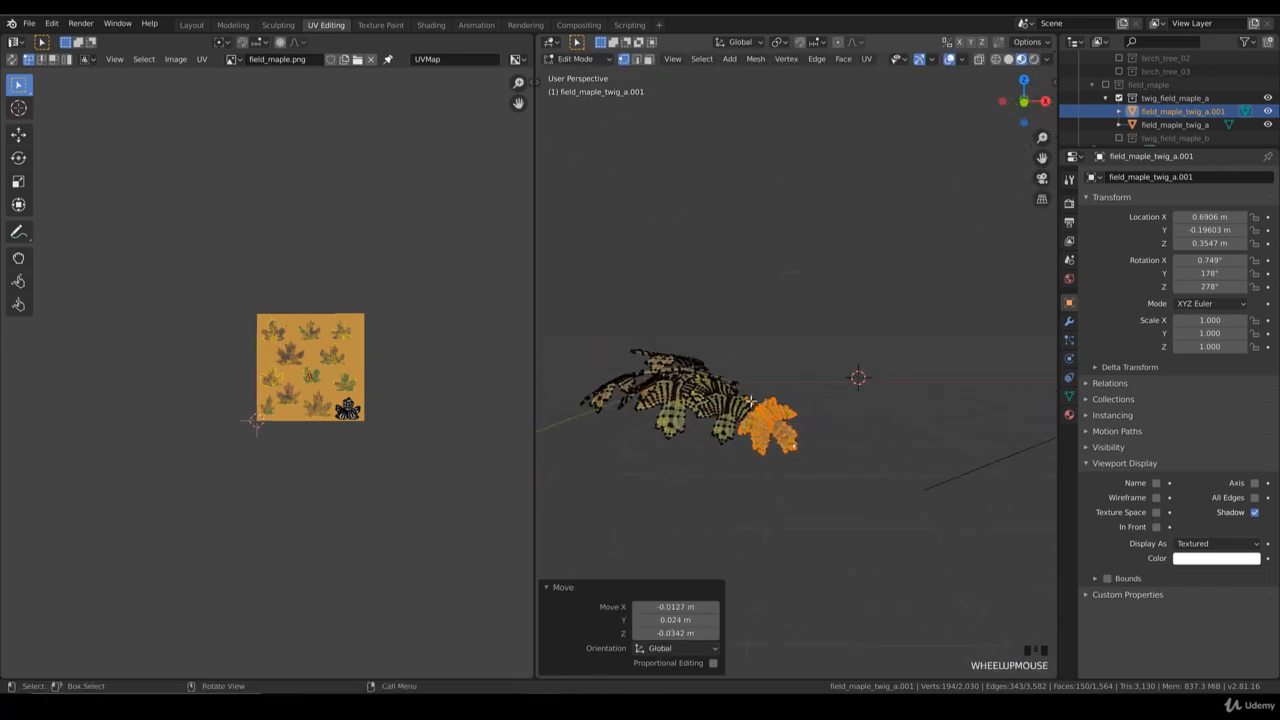
- Select the hanging leaf under the middle of the twig with its linked geometry and delete its vertices
key("alt+a")
key("l")
key("x")
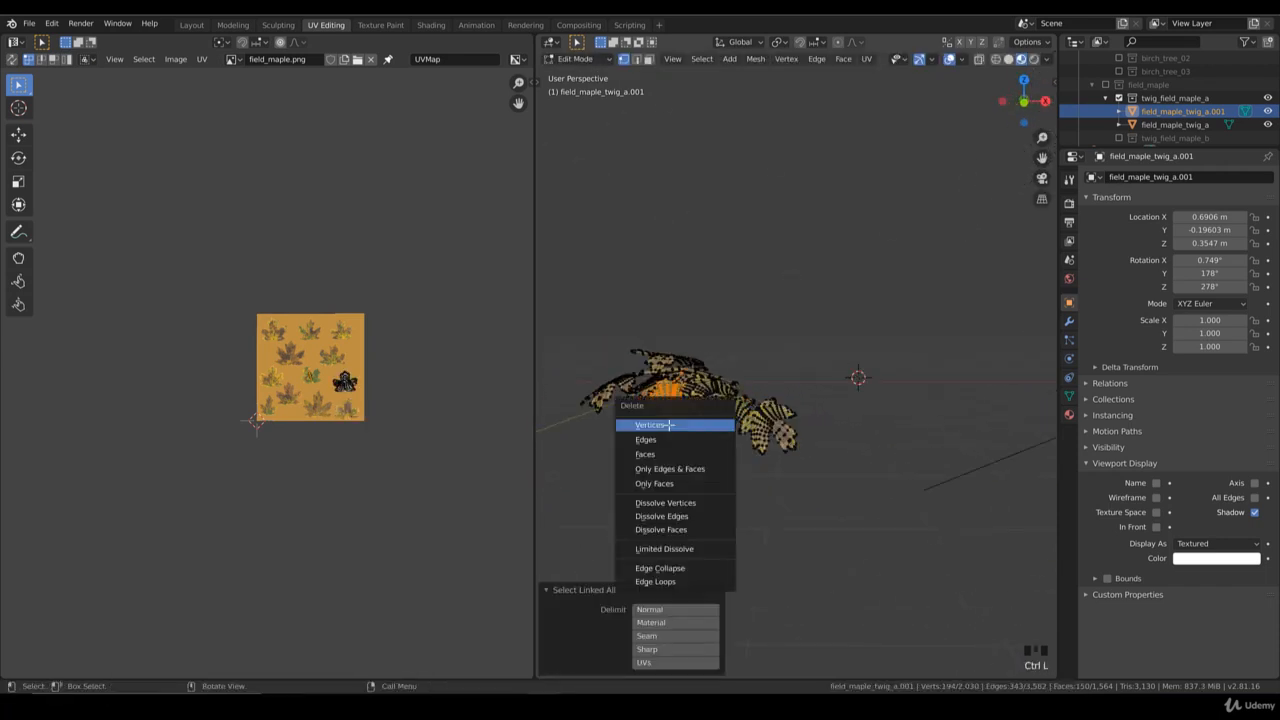
left_click(667, 426)
middle_click_drag(667, 427, 843, 485)
key("Tab")
- Select the leaf beside the upper main stem, rotate it about 24° in top view, and shift it to a new spot
key("Tab")
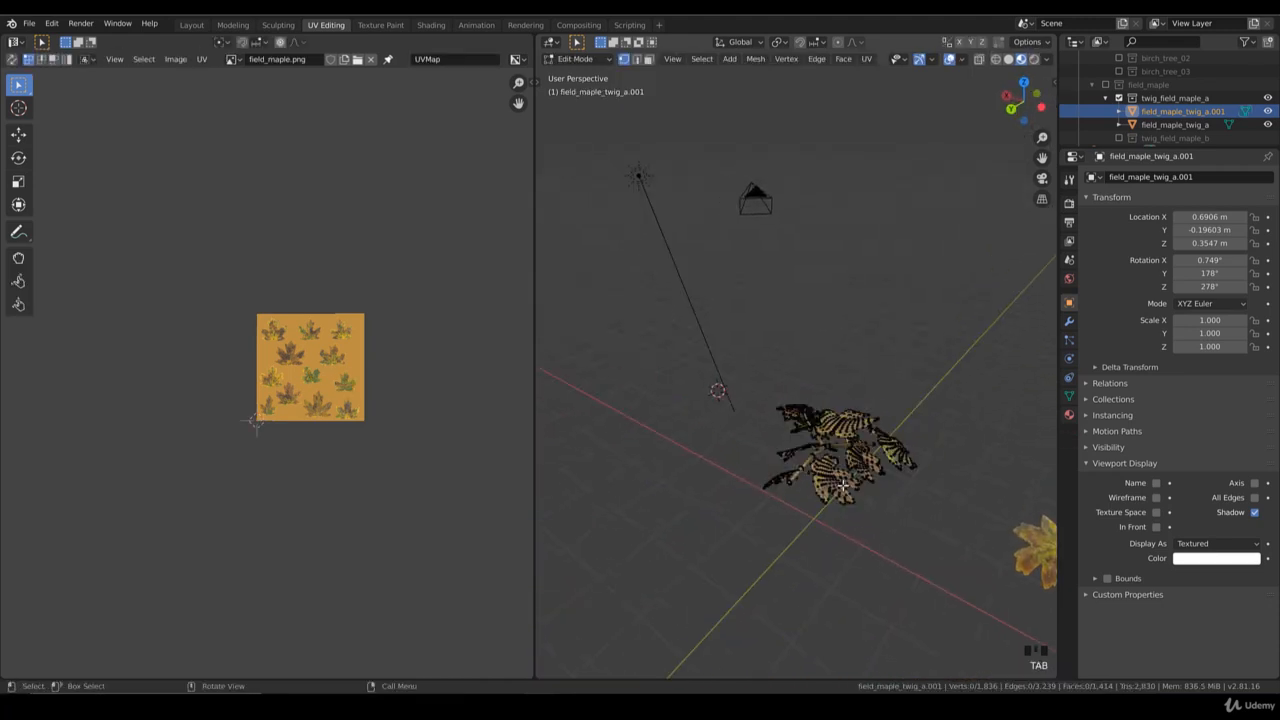
key("ctrl+l")
key("KP_7")
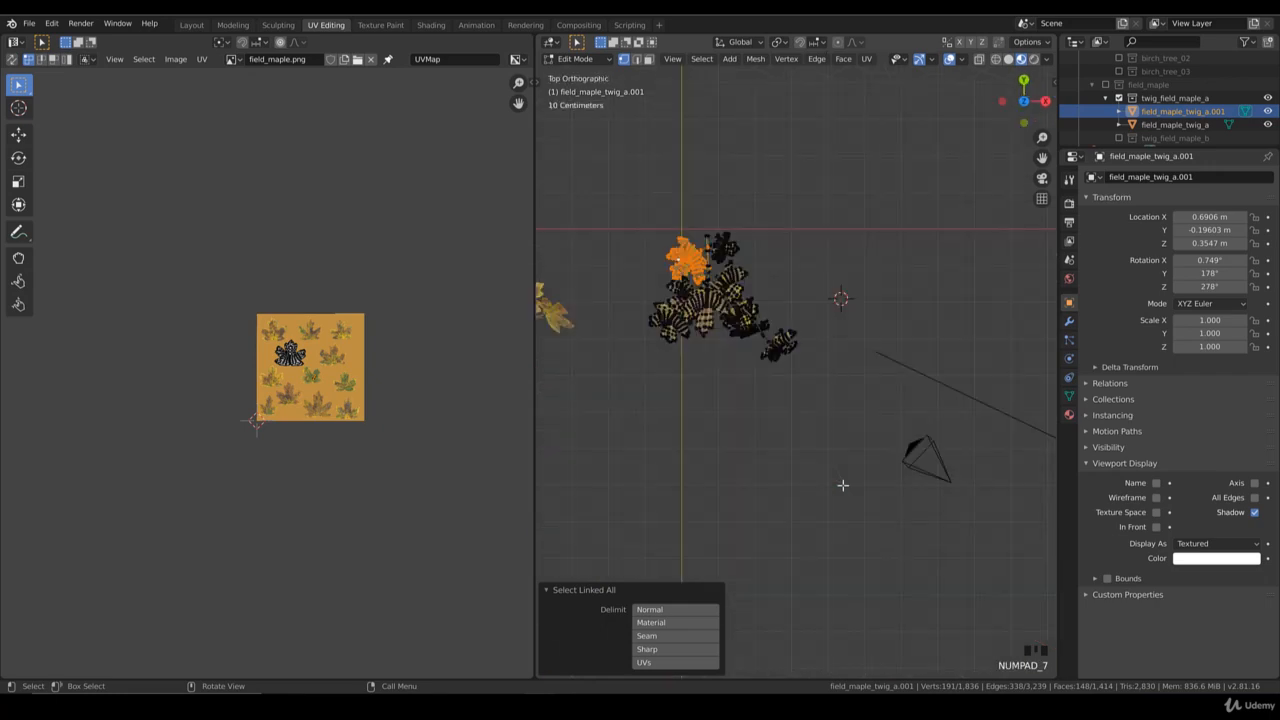
middle_click_drag(876, 391, 929, 496, "shift")
scroll(809, 371, "up", 4)
key("r")
left_click(808, 420)
key("g")
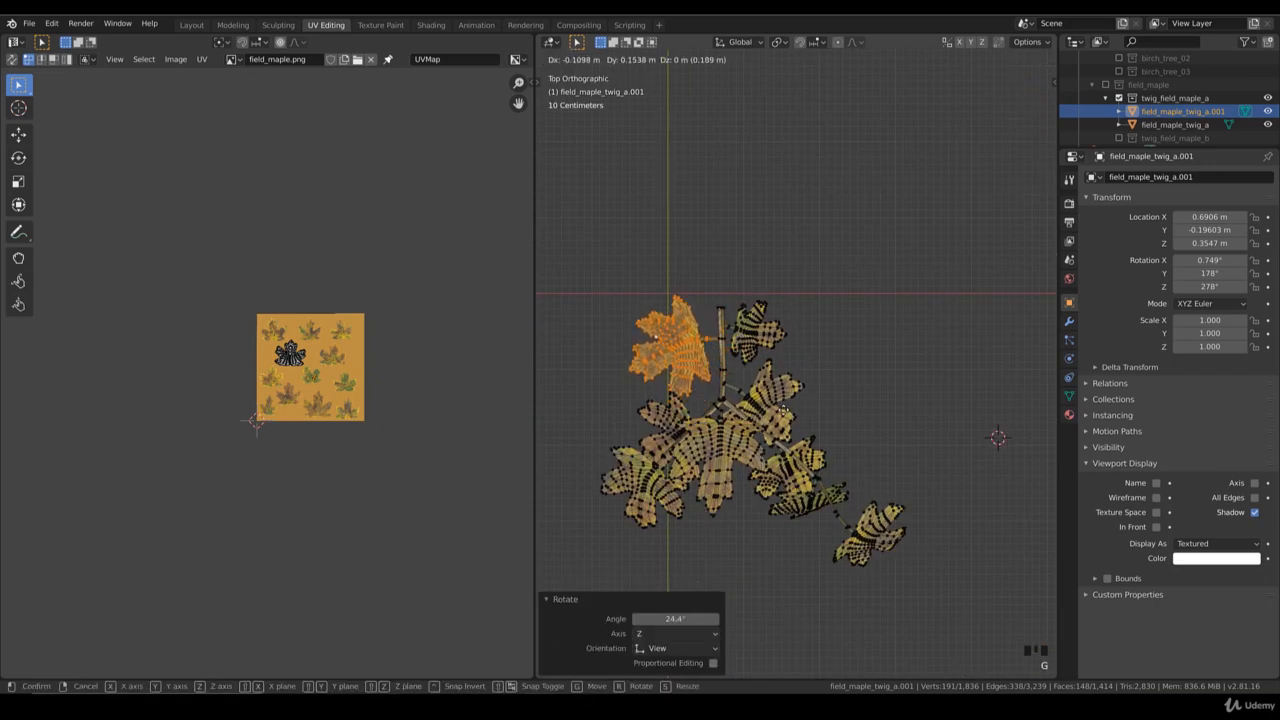
left_click(788, 405)
- Tilt the upper stem leaf about -34° from the side and reposition it to meet the main stem
middle_click_drag(788, 405, 780, 249)
key("r")
left_click(805, 369)
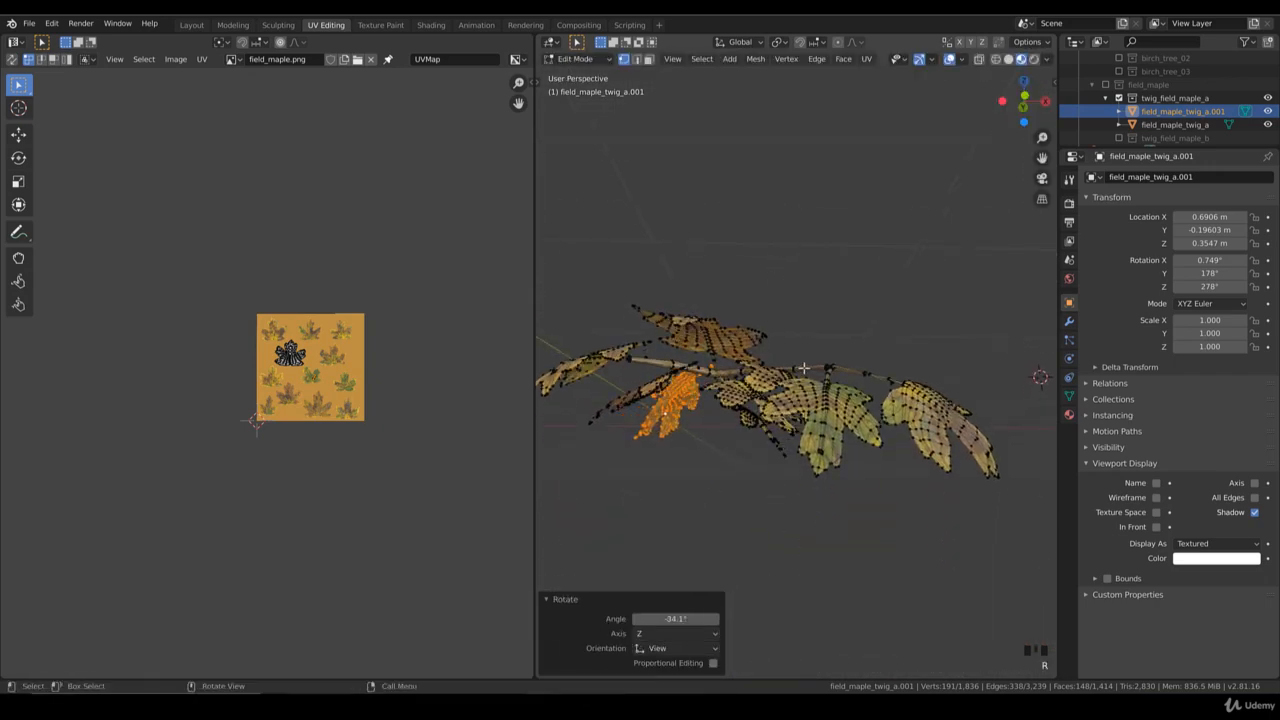
middle_click_drag(805, 369, 878, 445)
key("g")
left_click(800, 410)
key("g")
left_click(851, 443)
key("g")
left_click(821, 492)
- Select the neighbouring linked leaf, rotate it 20° in top view, and move it about 0.4 m along Y toward the stem
left_click(913, 388)
key("ctrl+l")
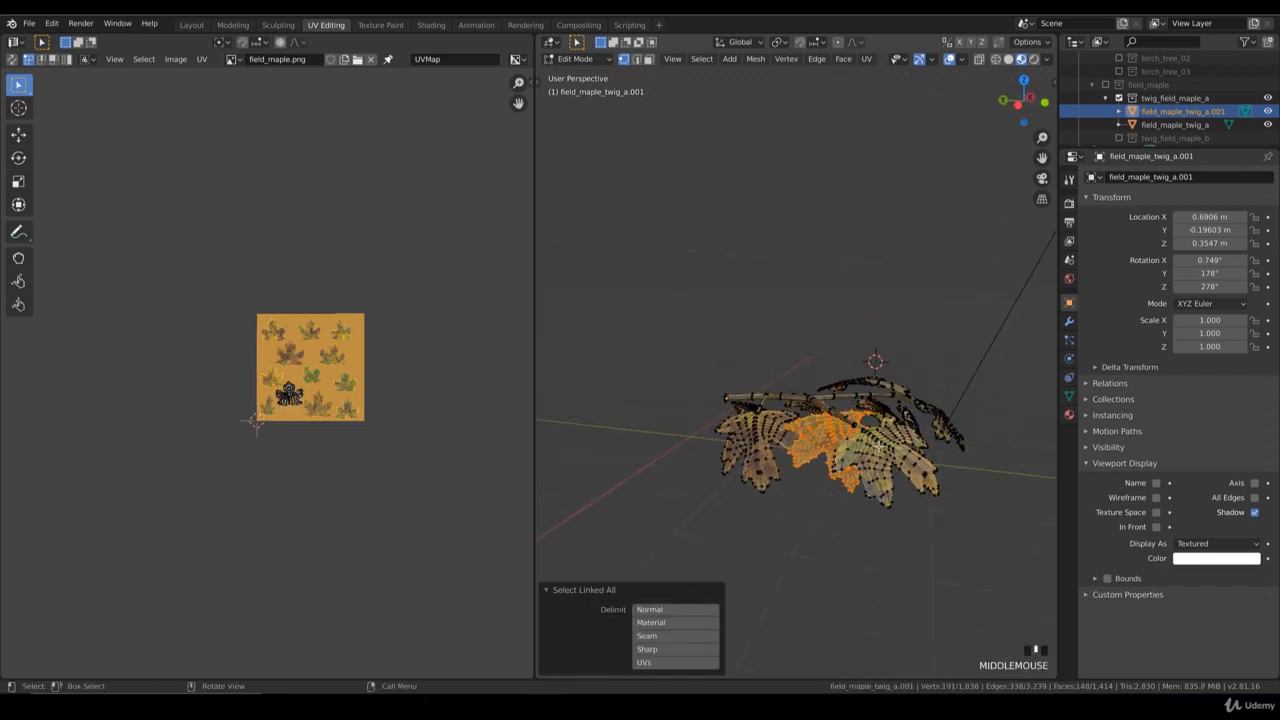
key("KP_7")
type("r20")
key("Return")
key("g")
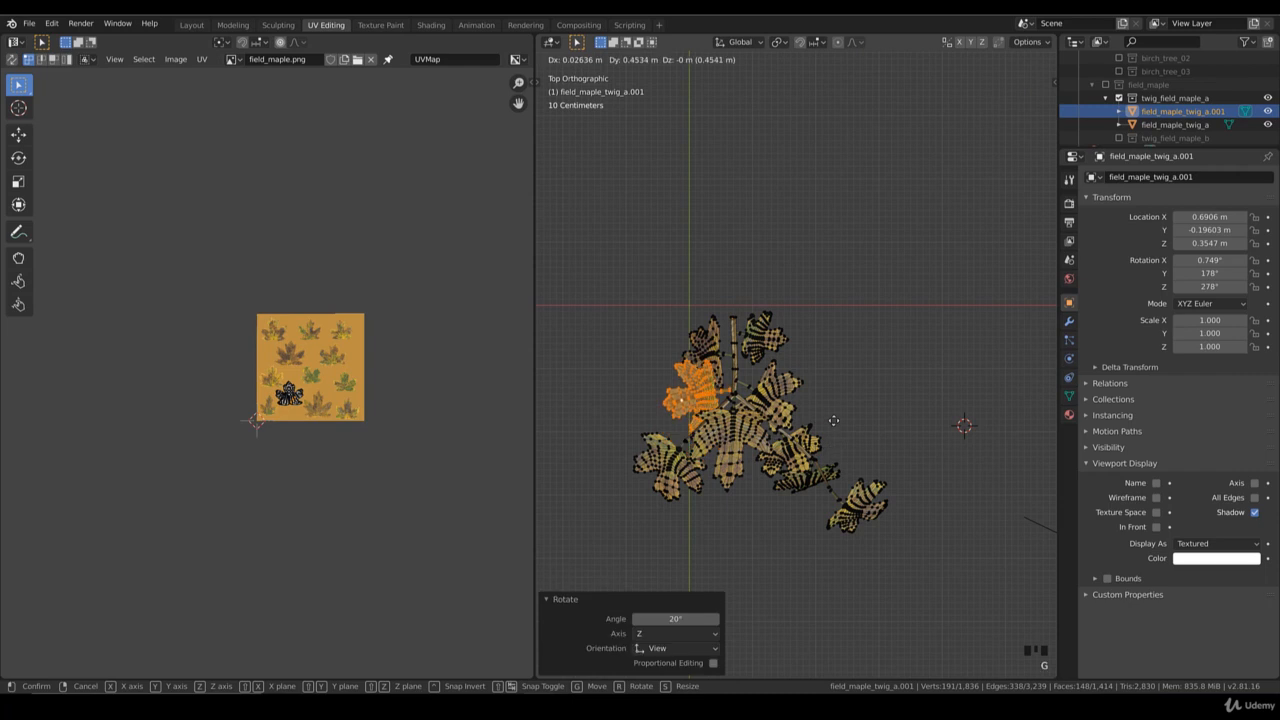
left_click(834, 423)
- Tilt the neighbouring leaf about 6° from the side and leave mesh editing
middle_click_drag(834, 423, 803, 320)
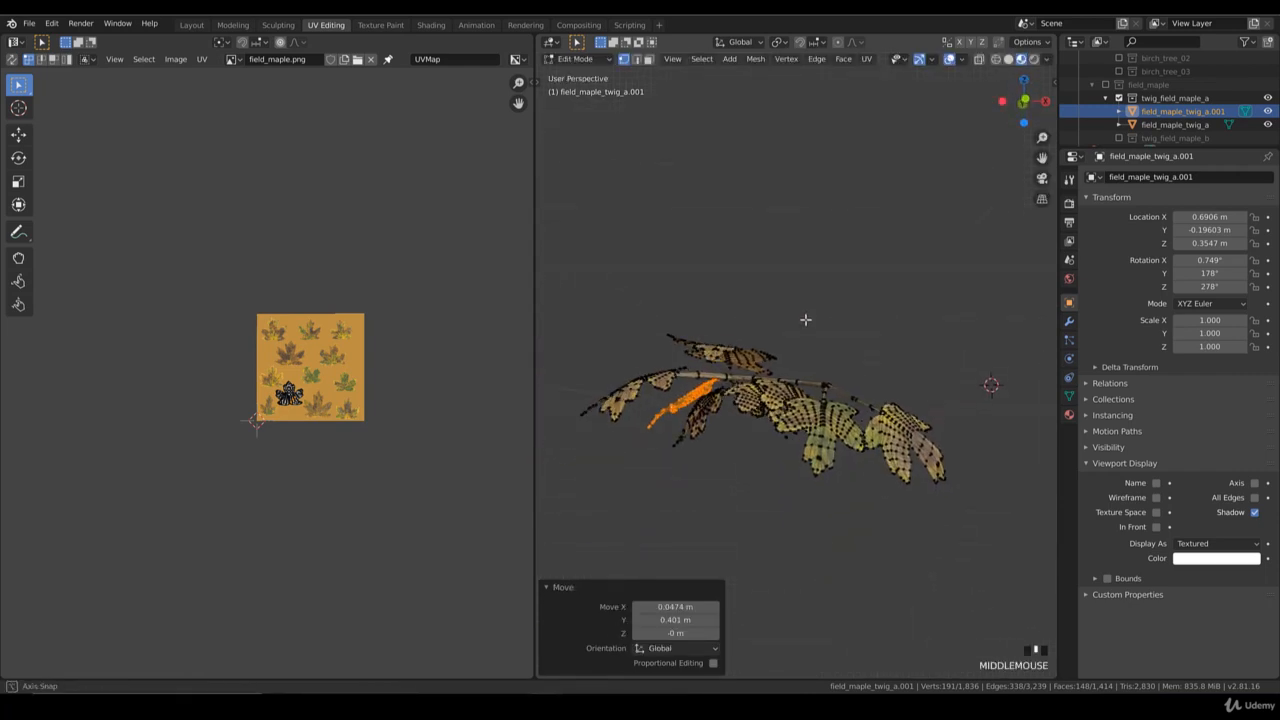
key("r")
left_click(809, 342)
key("g")
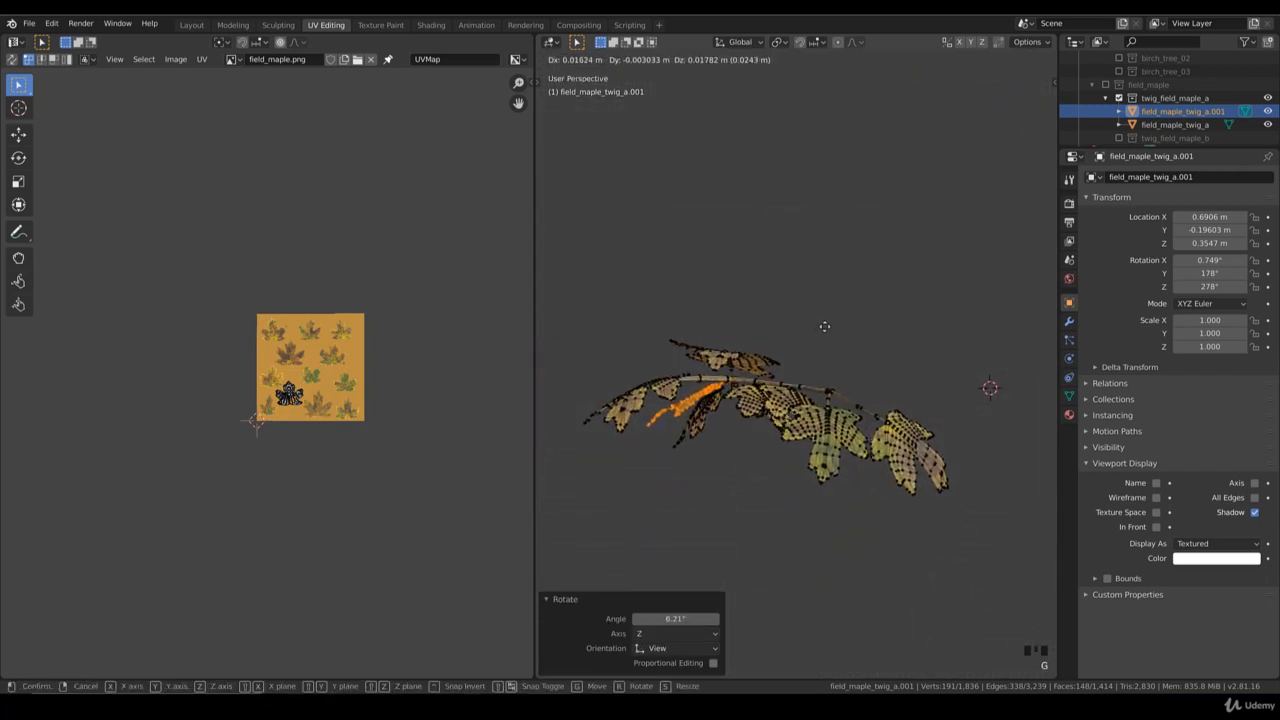
right_click(824, 326)
middle_click_drag(814, 354, 791, 445)
key("Tab")
scroll(826, 456, "down", 4)
scroll(771, 448, "down", 3)
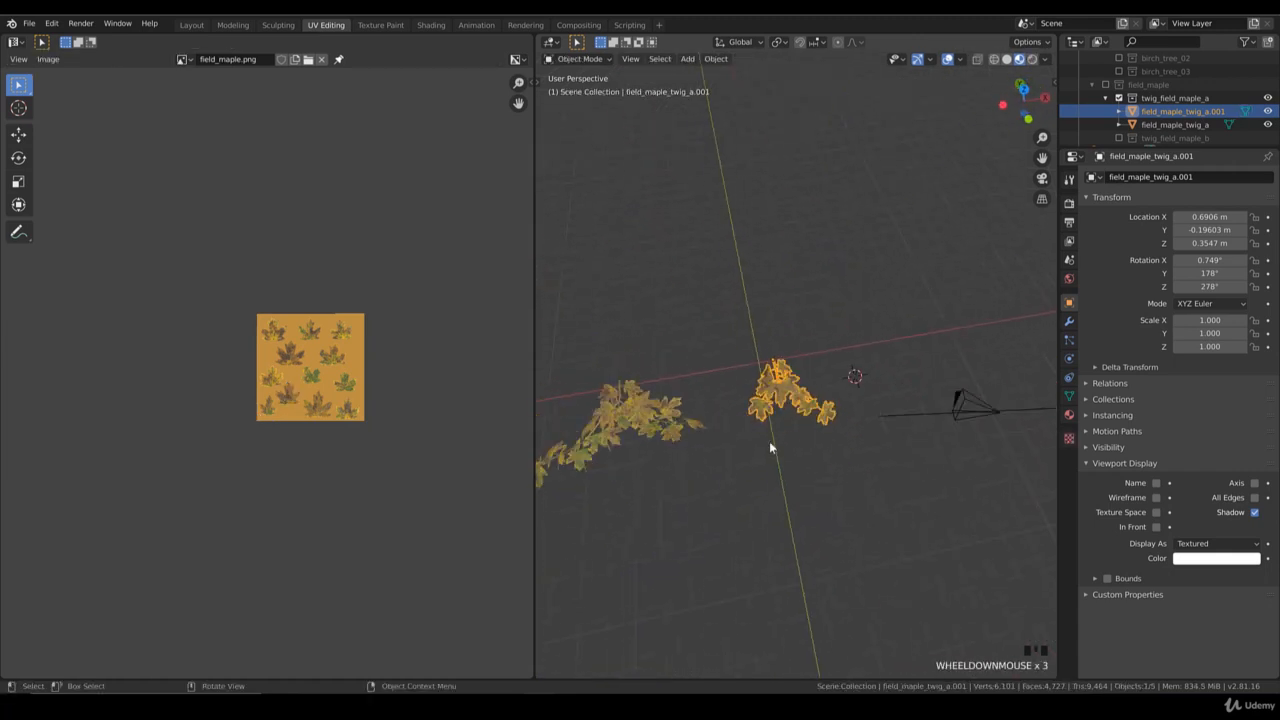
scroll(812, 415, "up", 5)
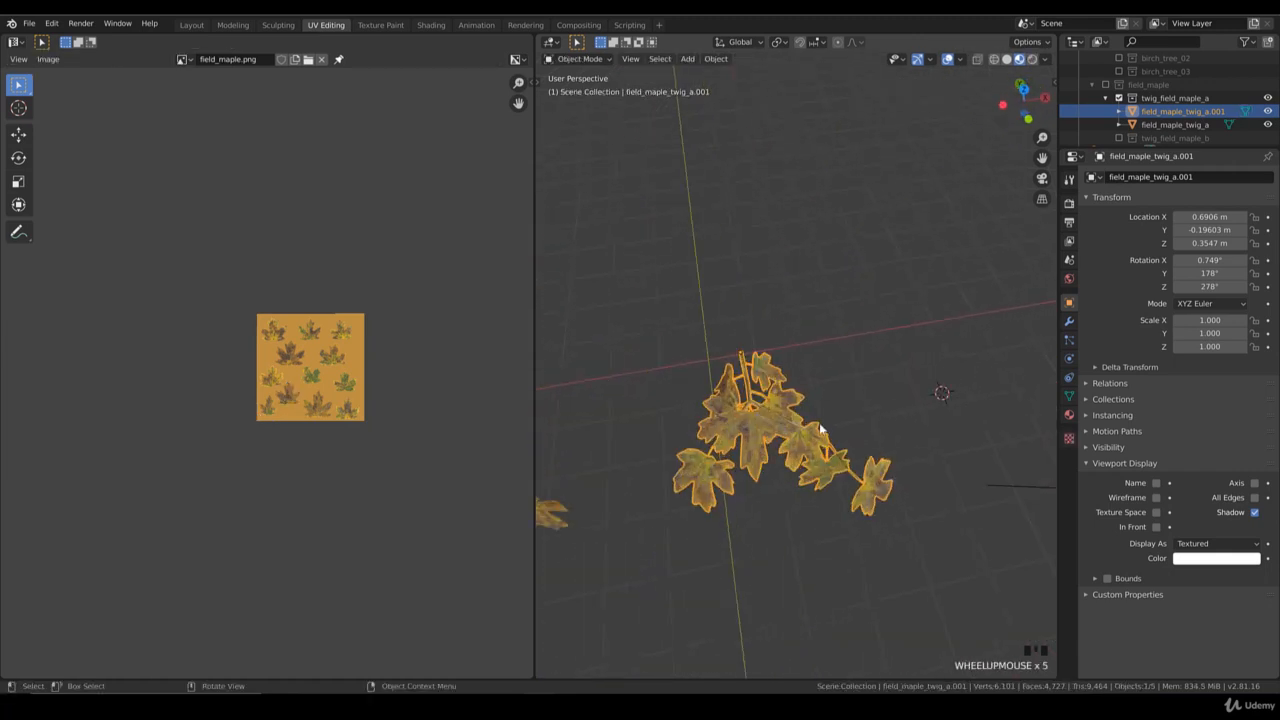
- Select the whole linked leaf beside the main stem and shift it in top view, mostly along Y, toward the upper stem
middle_click_drag(828, 431, 794, 406)
scroll(789, 409, "up", 3)
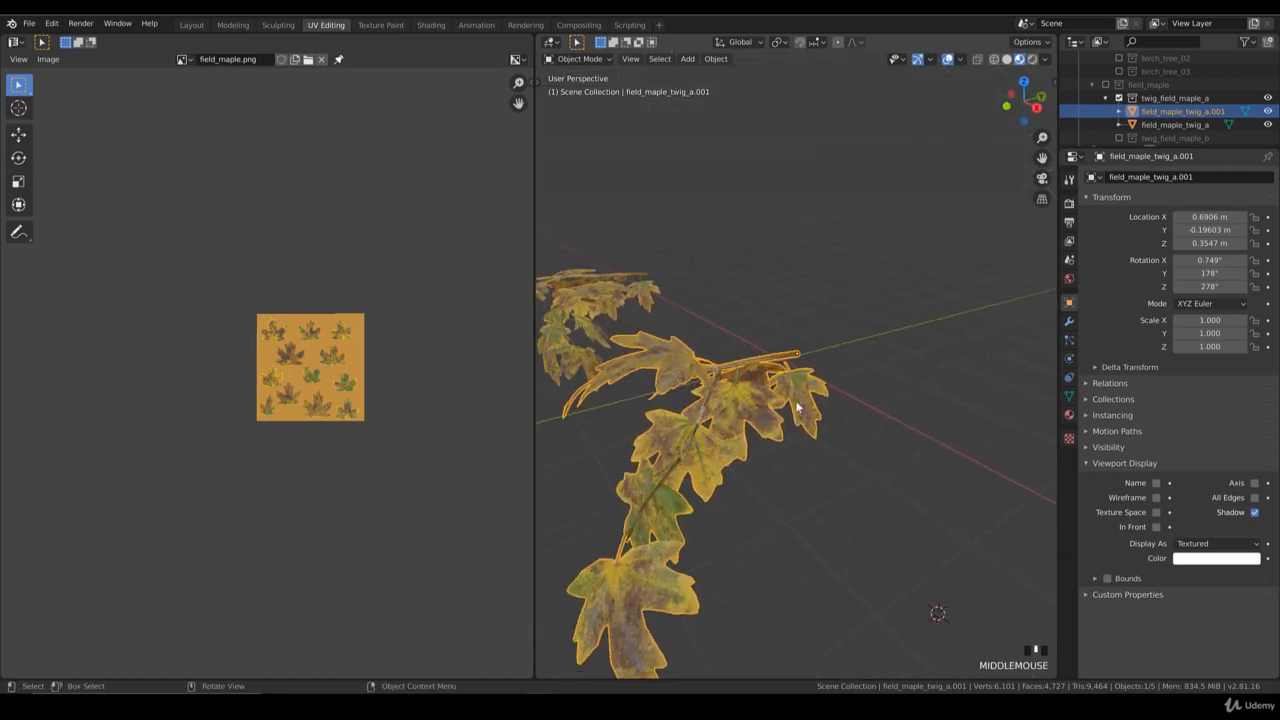
key("Tab")
left_click(760, 410)
key("ctrl+l")
key("KP_7")
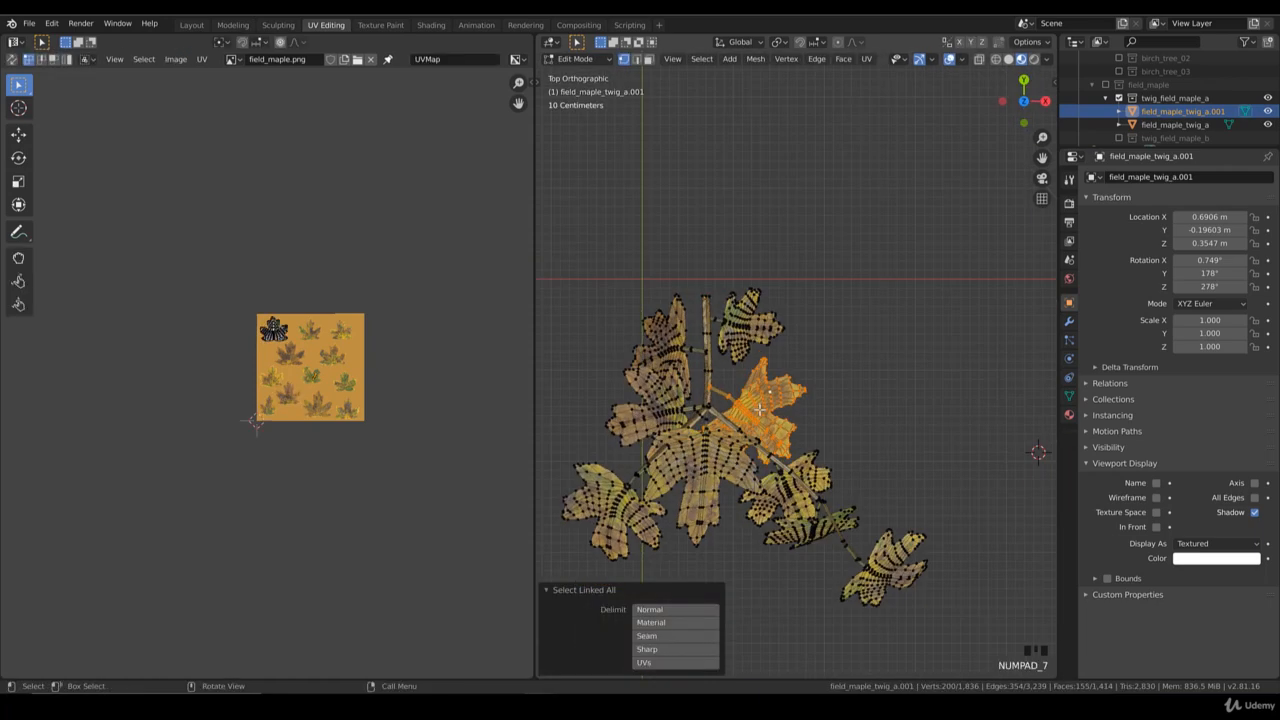
key("g")
left_click(845, 362)
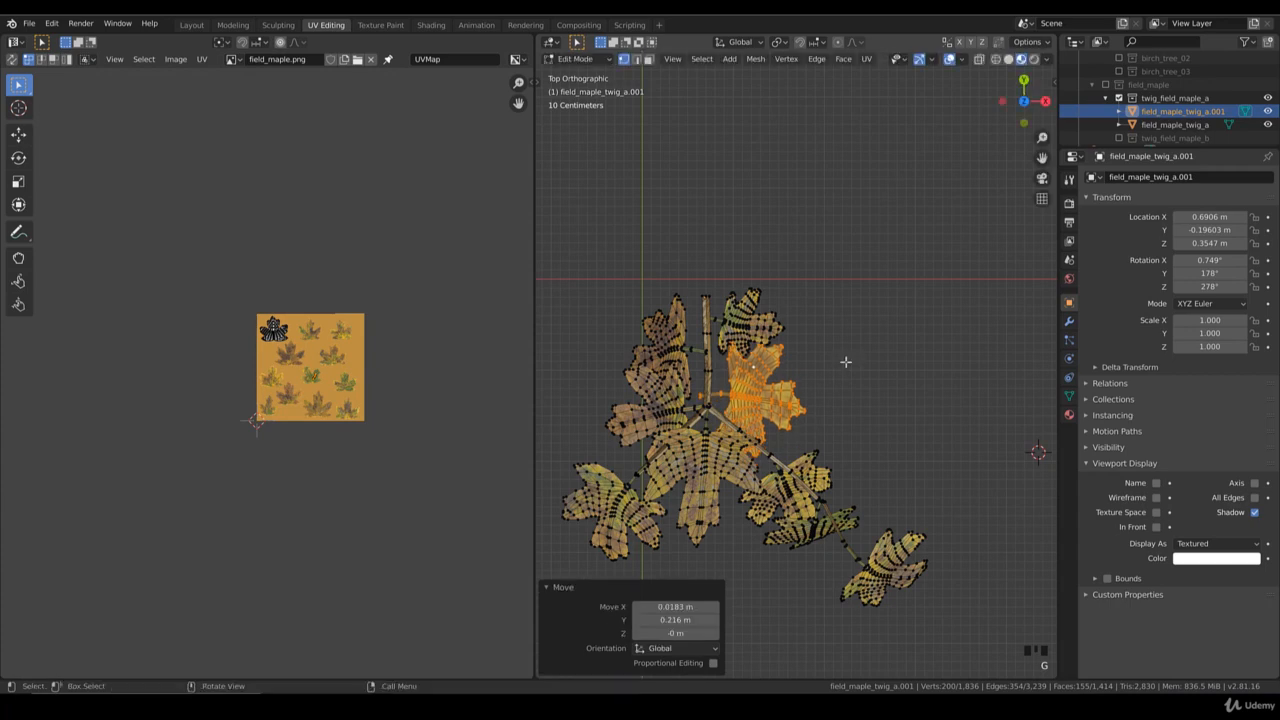
key("g")
left_click(849, 386)
- Rotate the selected leaf about -18° around the view axis, reposition it to meet the stem, and leave mesh editing
middle_click_drag(849, 386, 830, 448)
key("g")
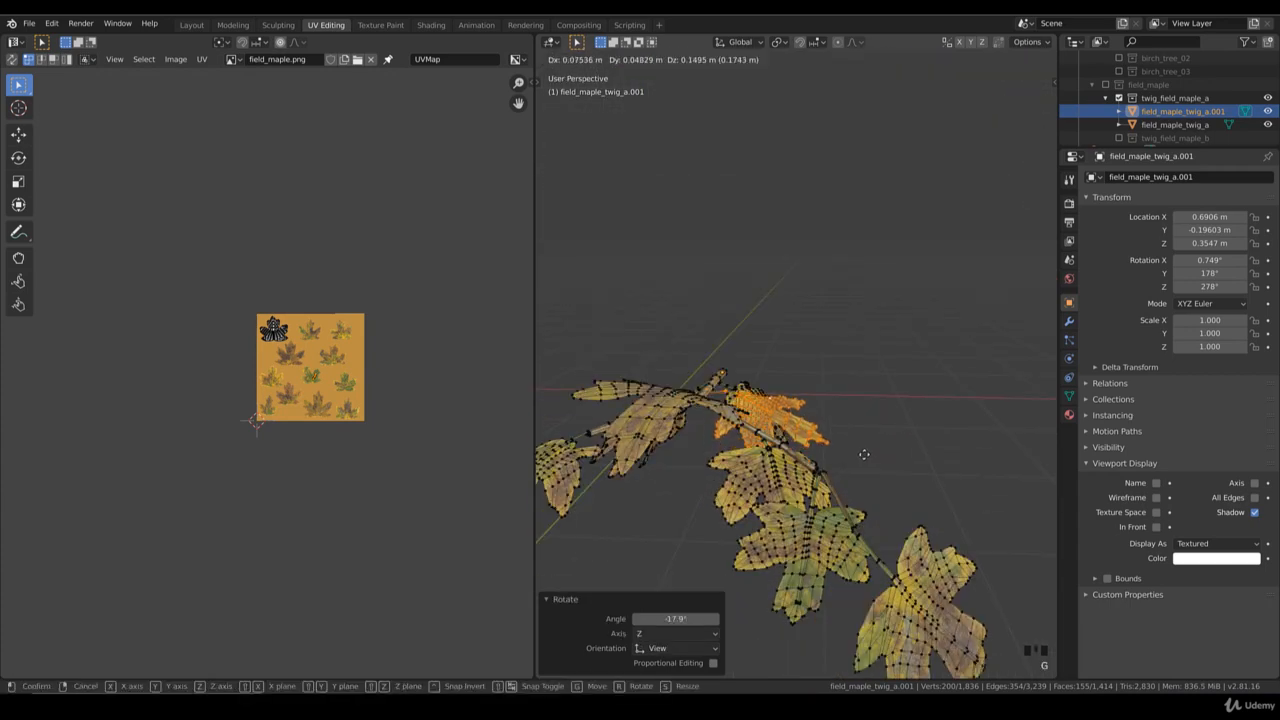
left_click(864, 452)
key("Tab")
scroll(797, 465, "up", 5)
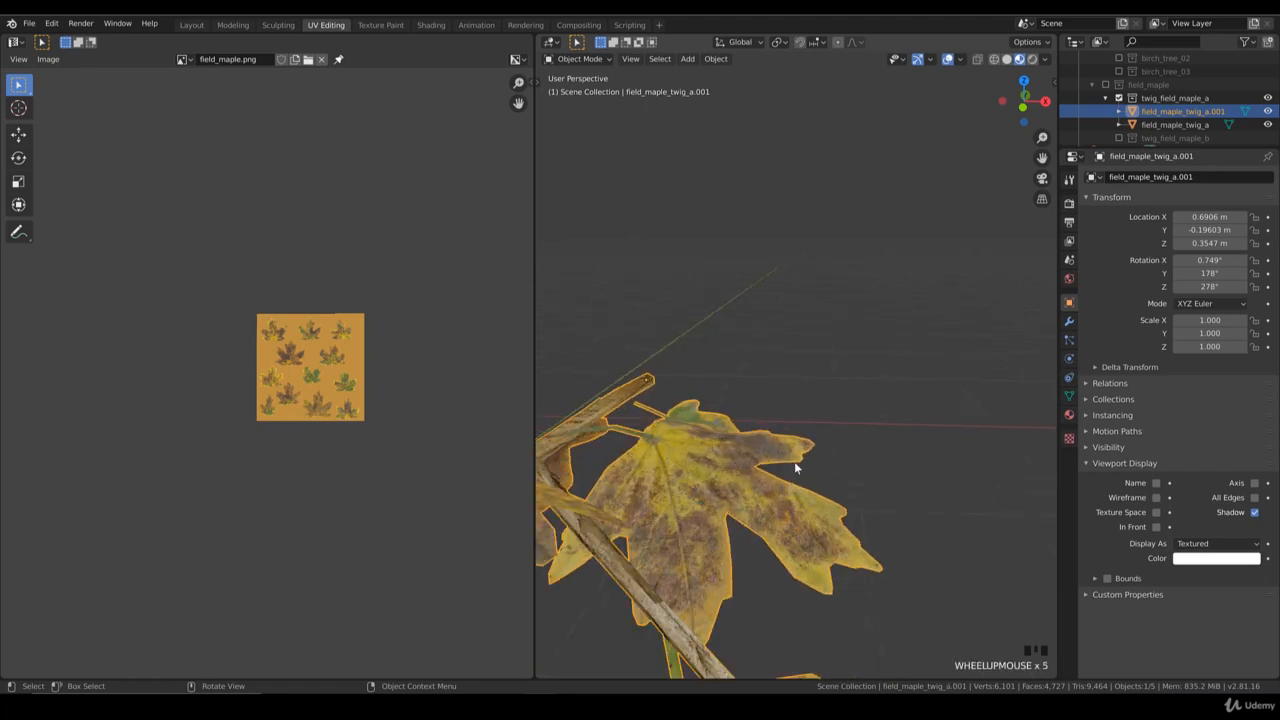
scroll(795, 467, "down", 13)
middle_click_drag(826, 451, 823, 480)
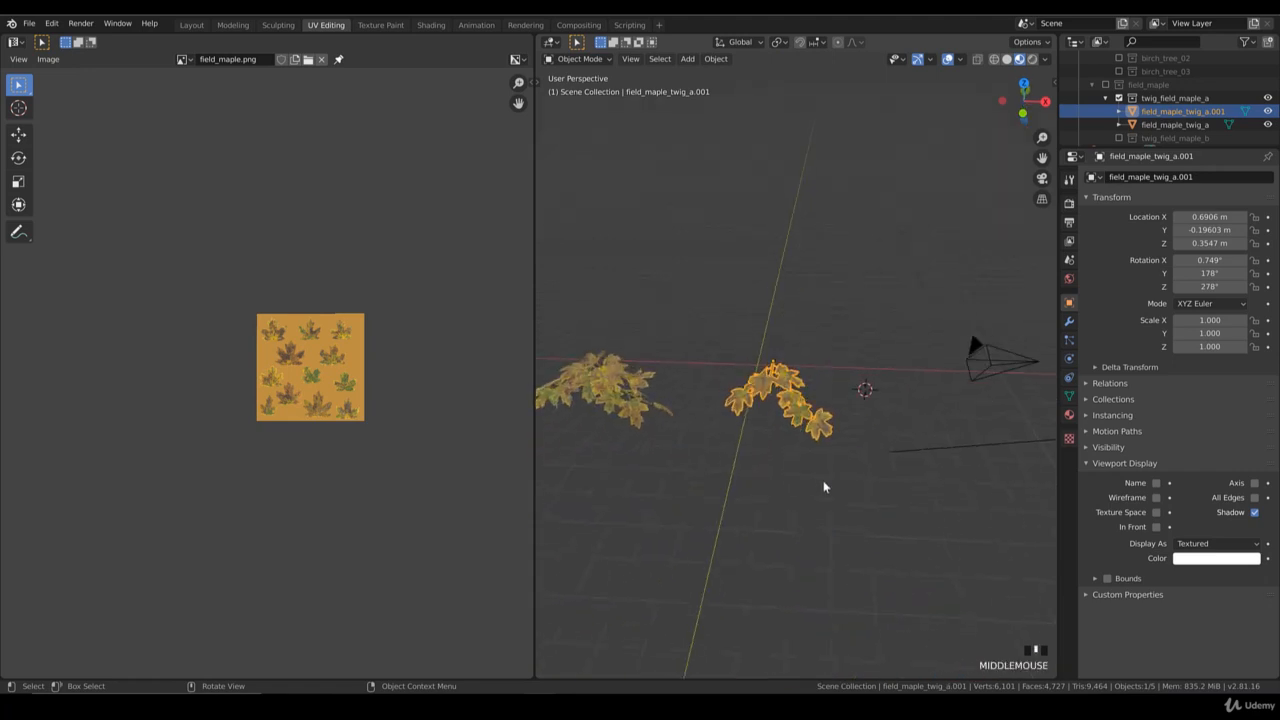
- Select the rearranged duplicate twig and rename the object field_maple_twig_b
key("KP_7")
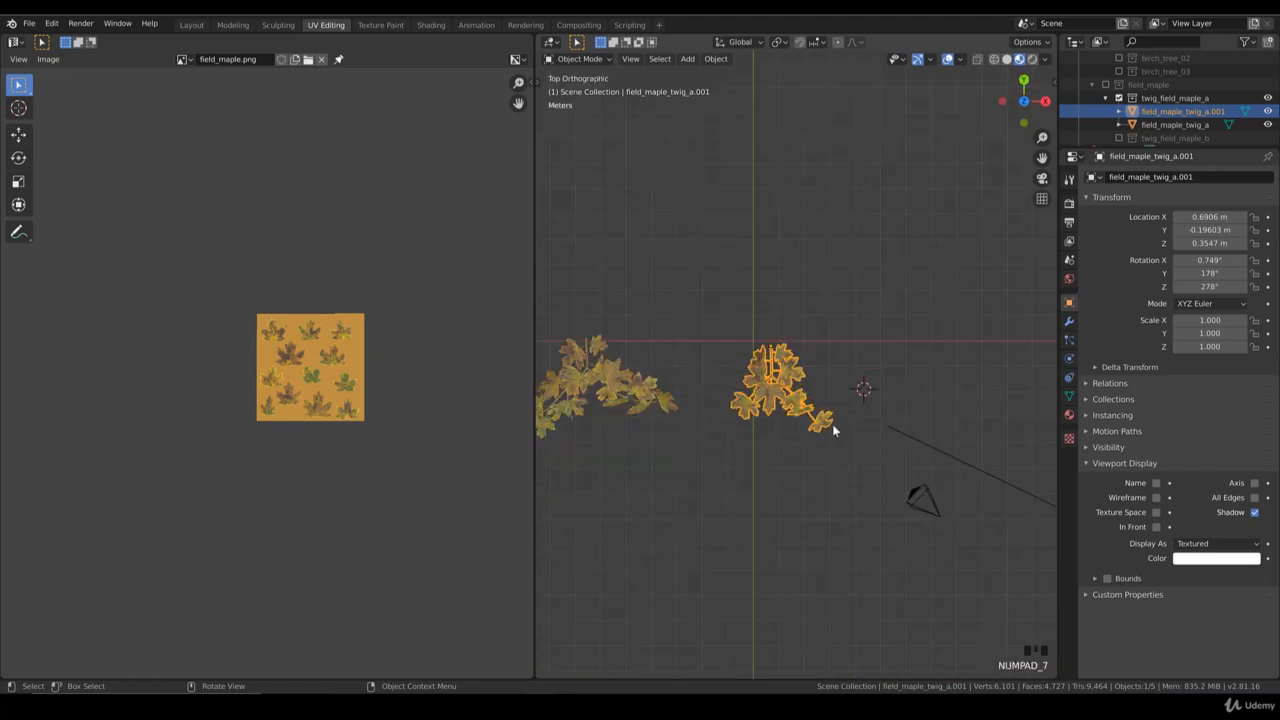
left_click(583, 388)
left_click(786, 398)
left_click(1207, 176)
left_click(1208, 176)
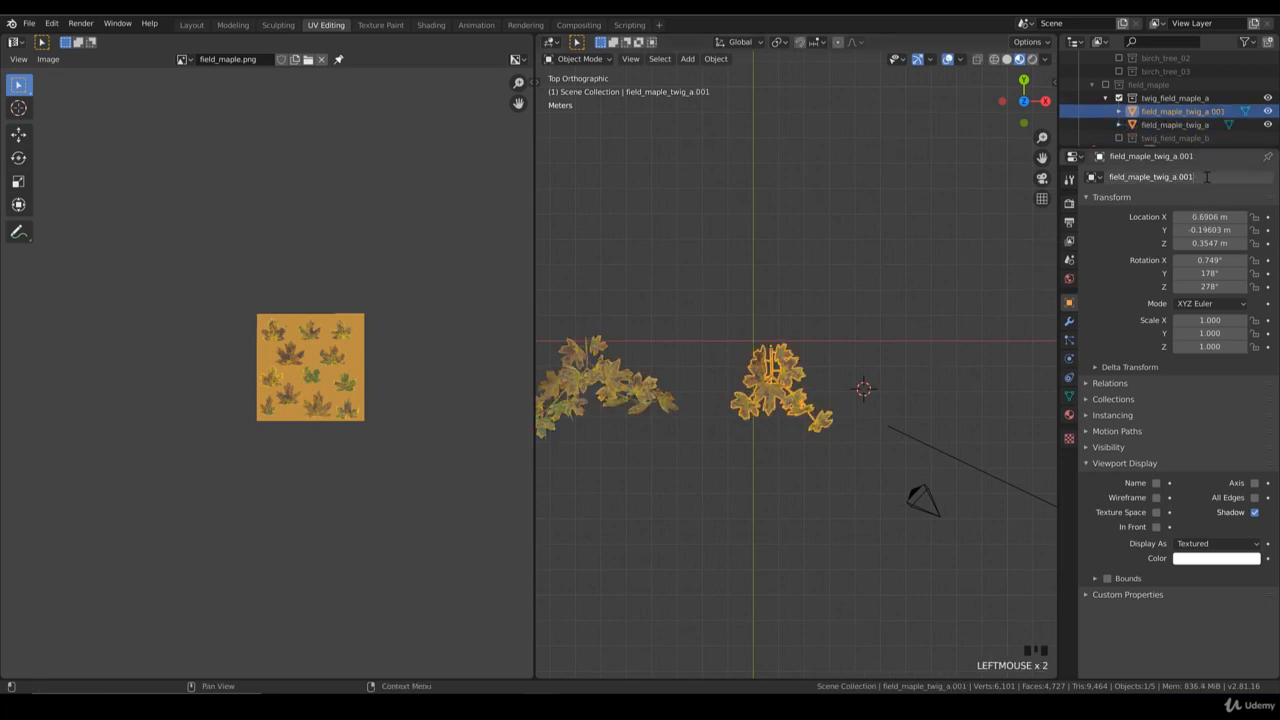
key("BackSpace")
key("BackSpace")
key("BackSpace")
key("BackSpace")
type("b")
key("Return")
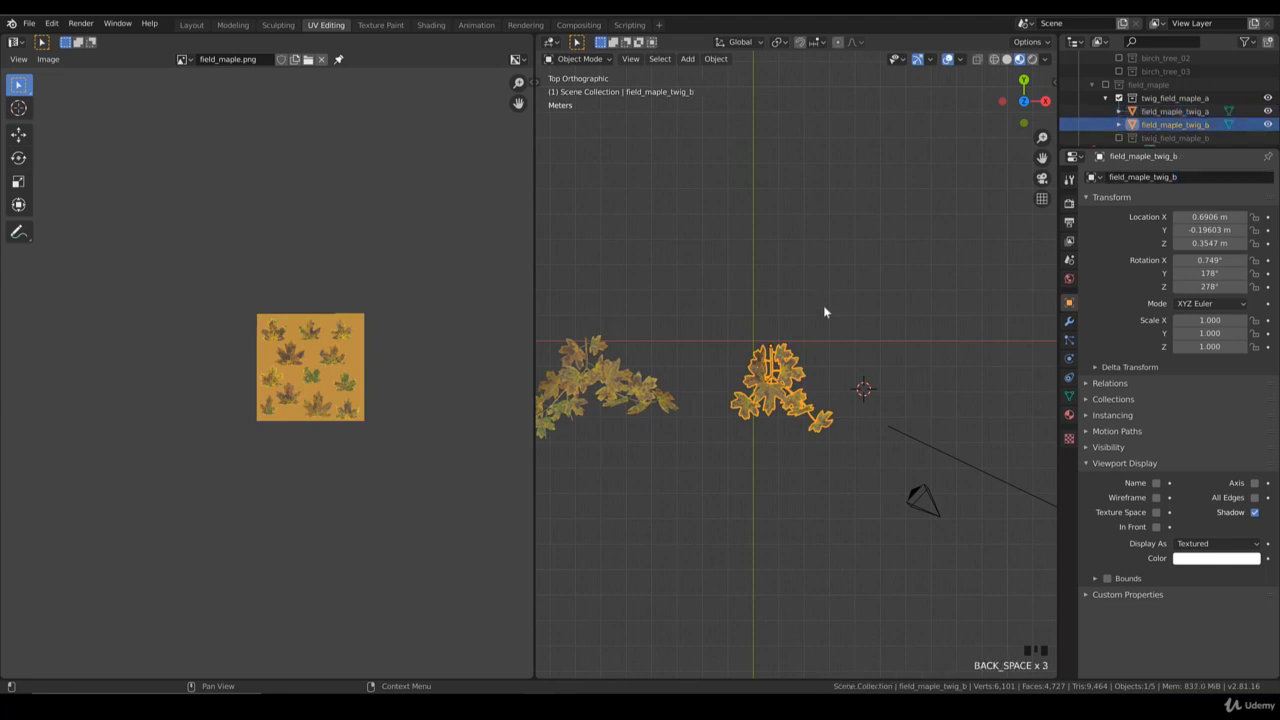
- Move the renamed twig into the twig_field_maple_b collection under field_maple and enable that collection in the view layer
key("m")
mouse_move(808, 370)
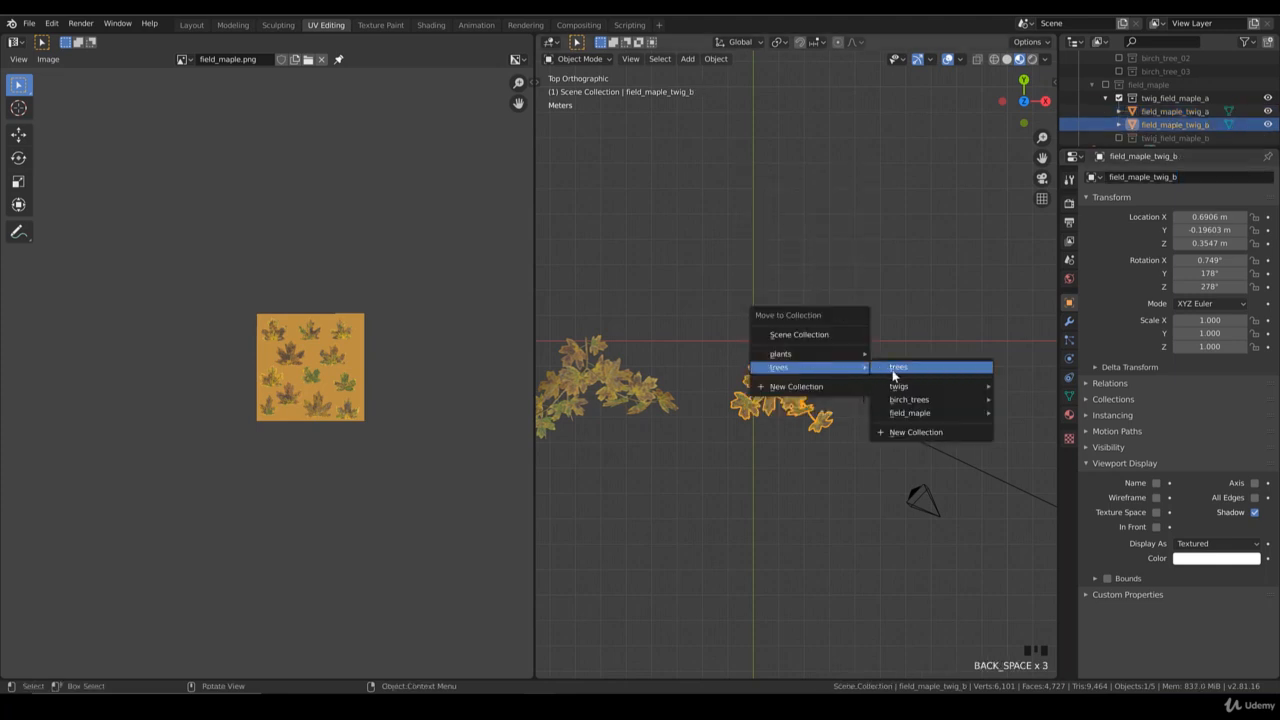
mouse_move(918, 418)
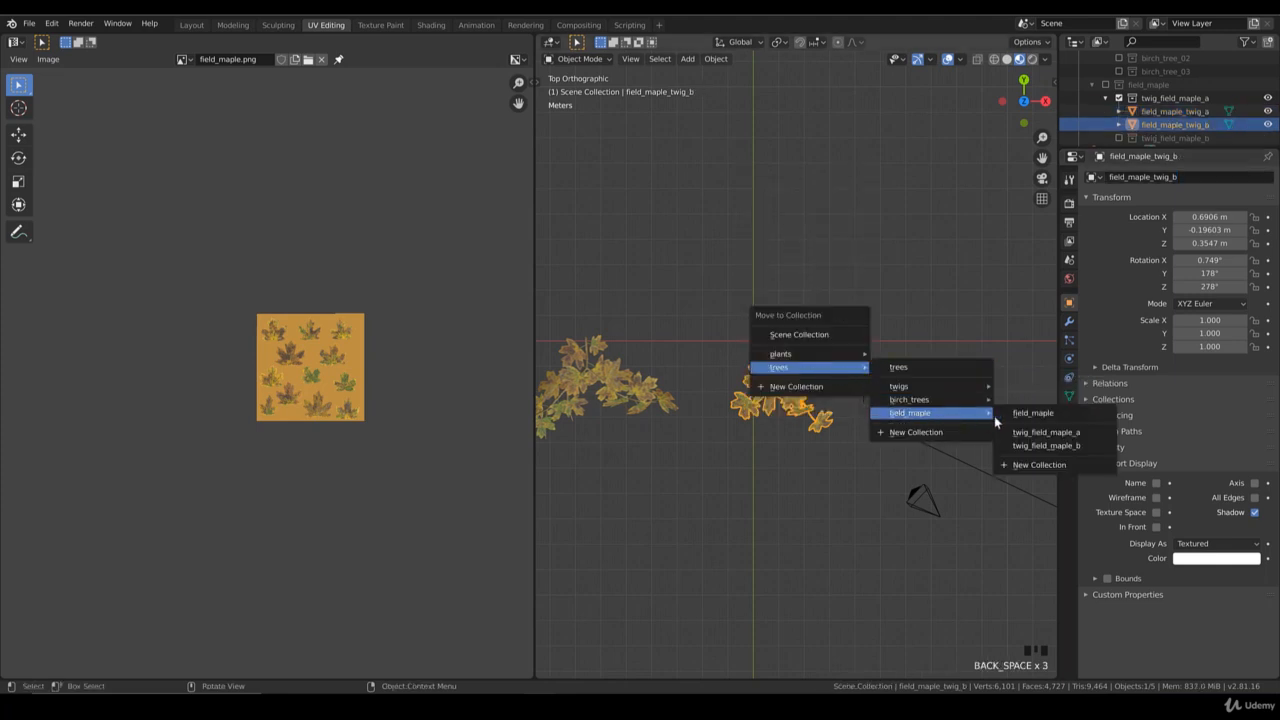
left_click(1040, 445)
scroll(845, 405, "down", 3)
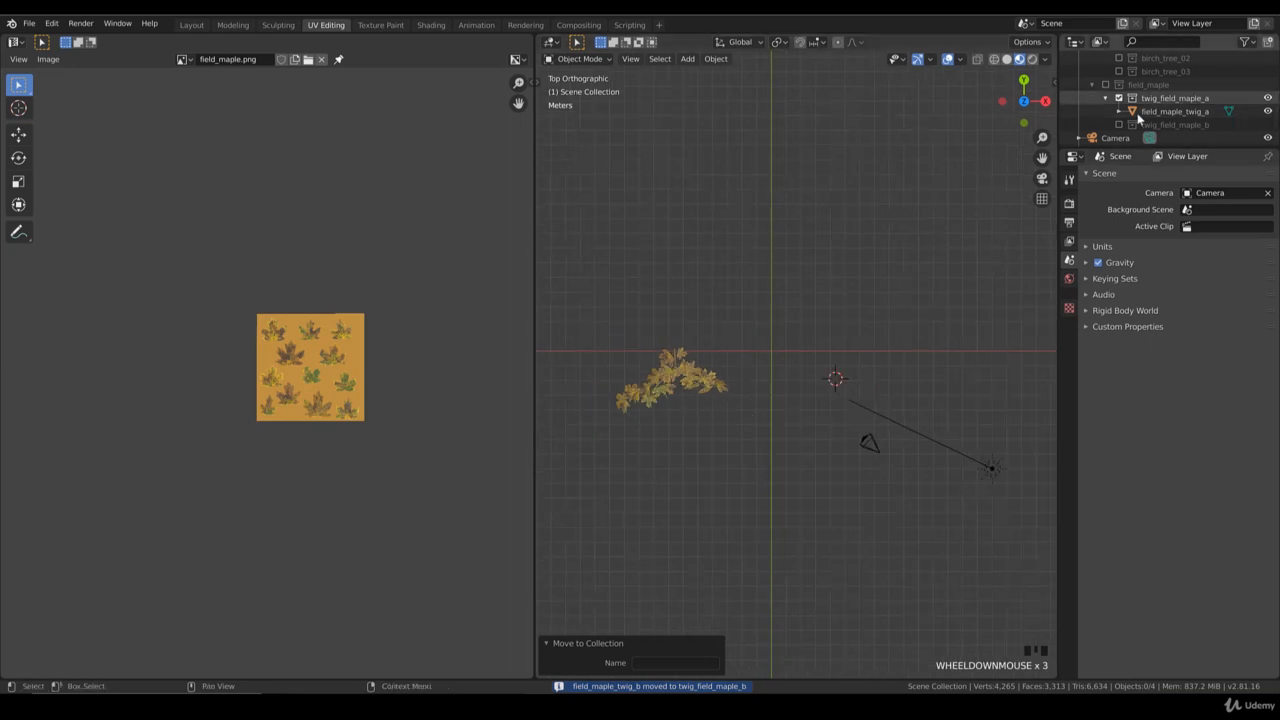
left_click(1119, 124)
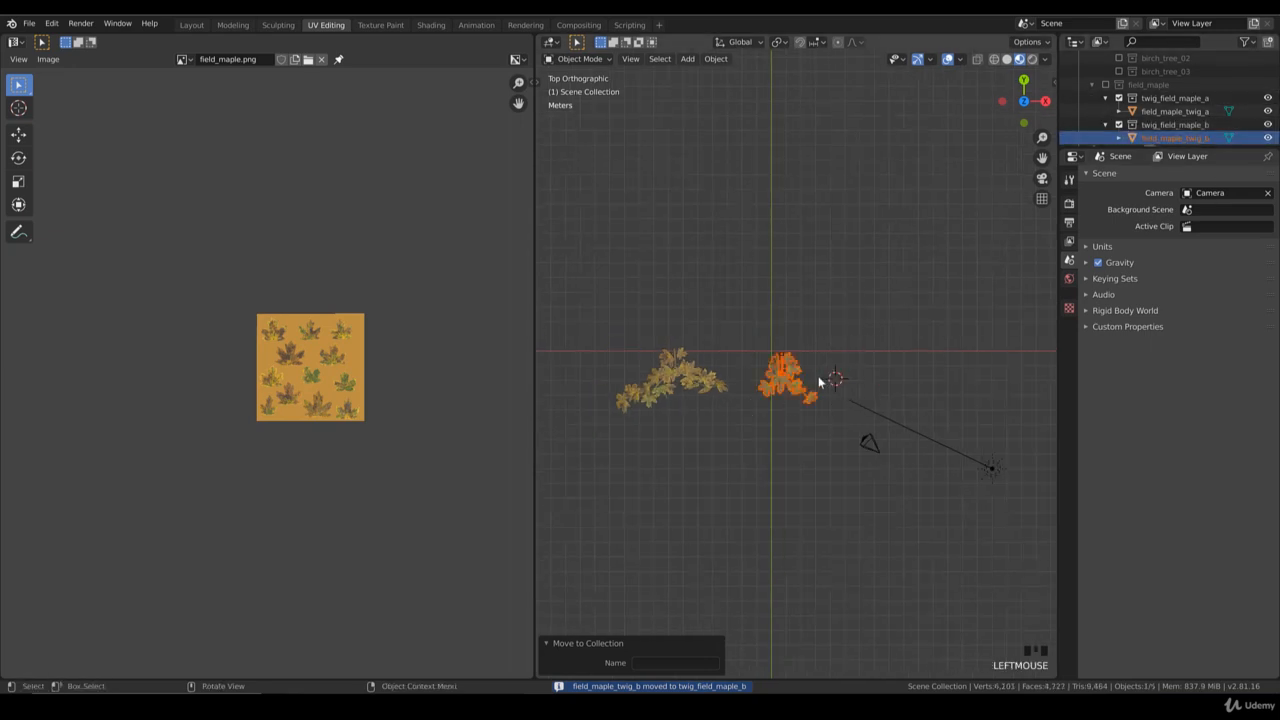
scroll(811, 370, "up", 5)
scroll(812, 370, "down", 3)
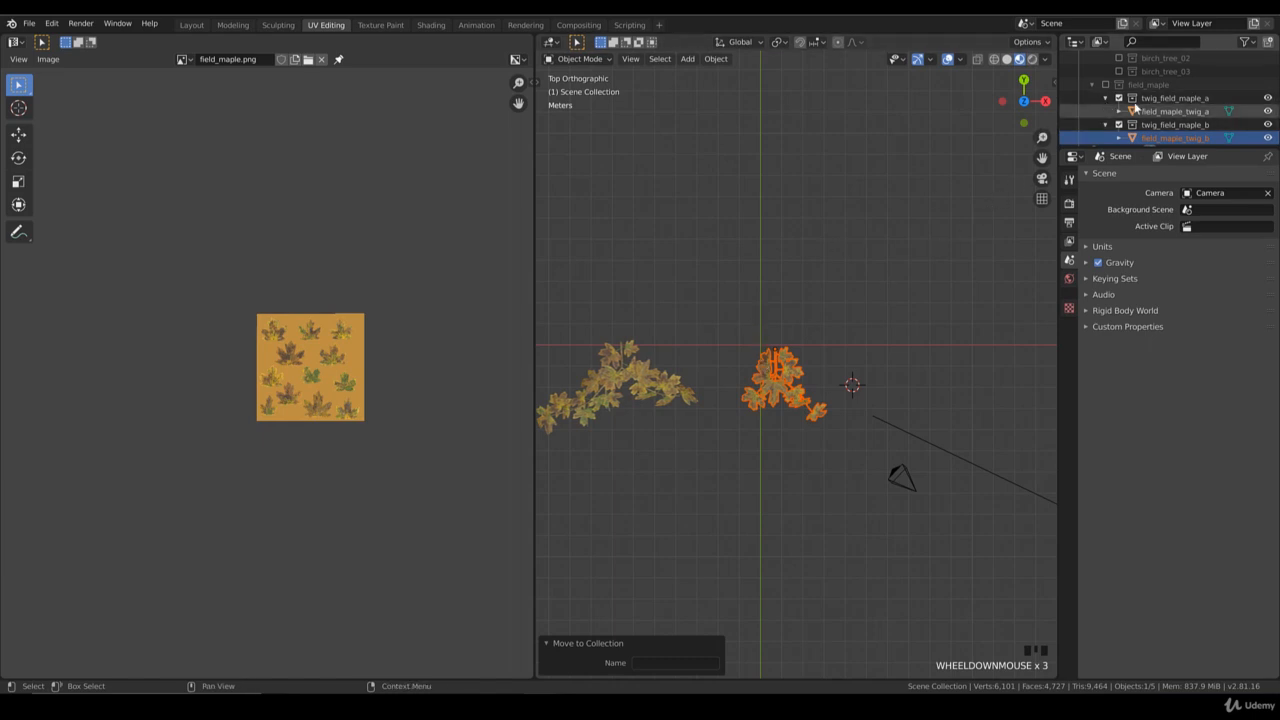
- Add a new collection inside the parent field_maple collection and name it field_maple
left_click(1148, 85)
right_click(1148, 88)
left_click(1147, 88)
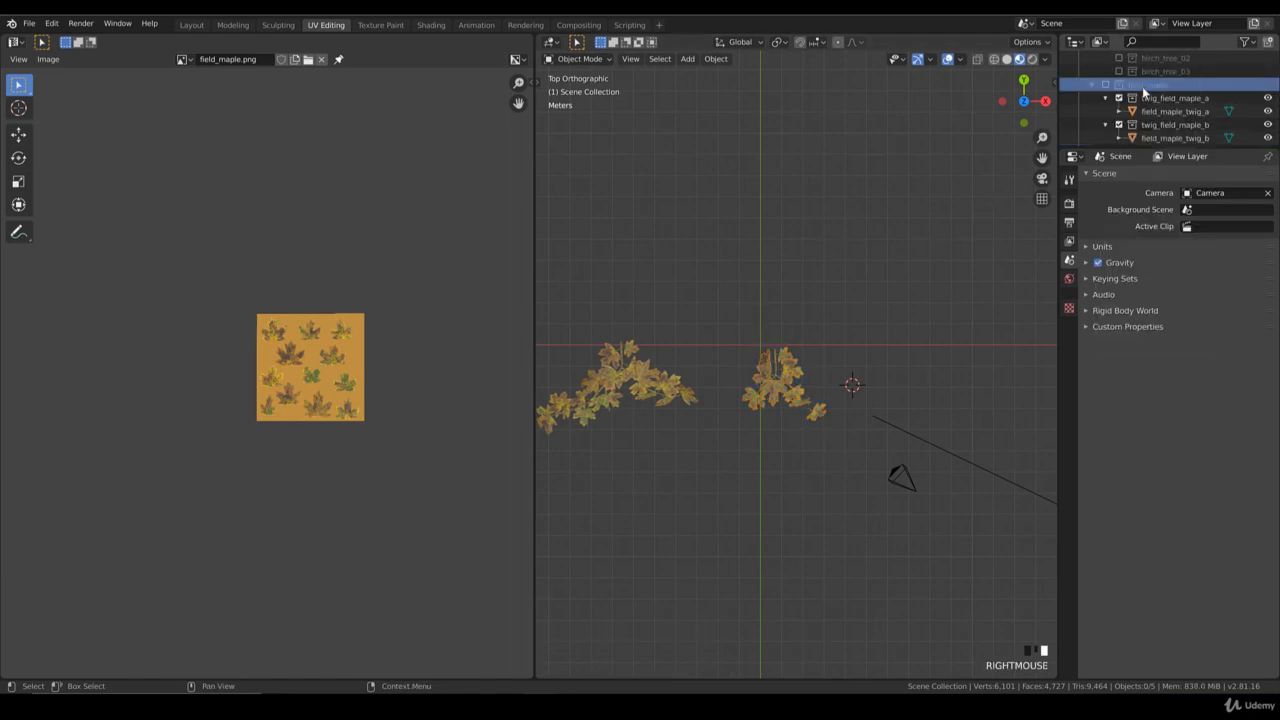
scroll(1145, 105, "down", 2)
left_click(1155, 126)
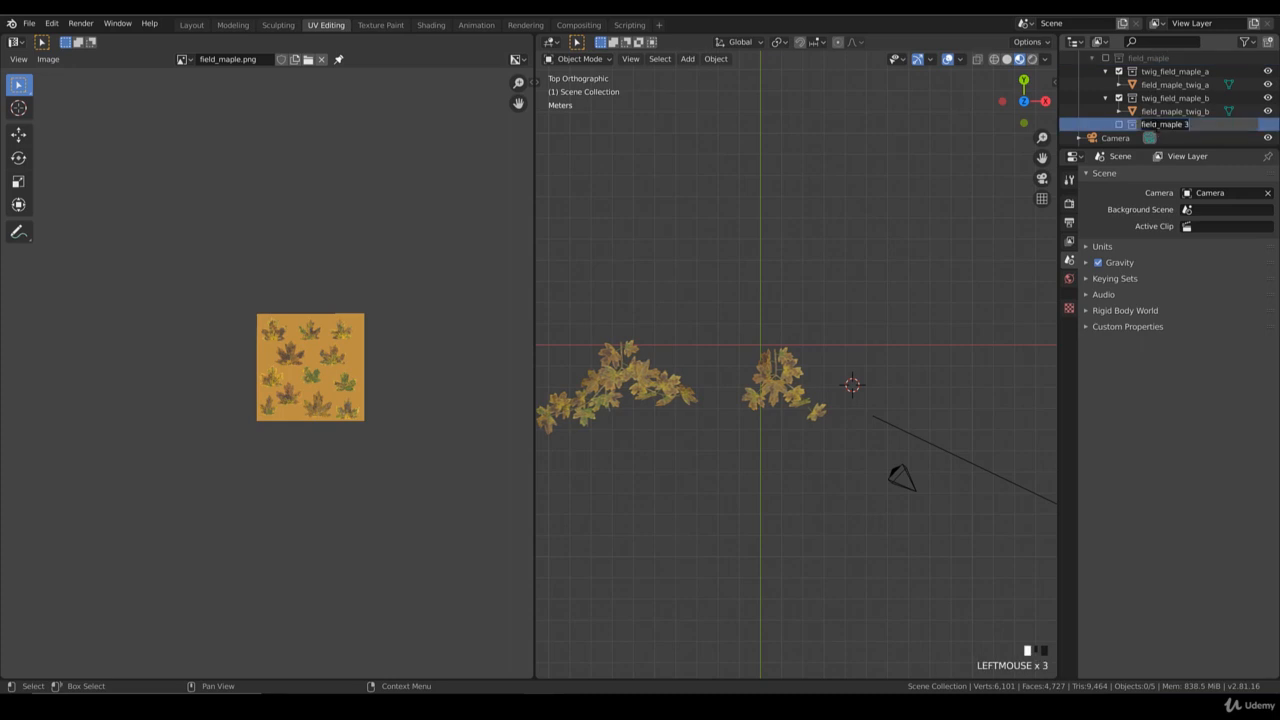
double_click(1160, 125)
key("Return")
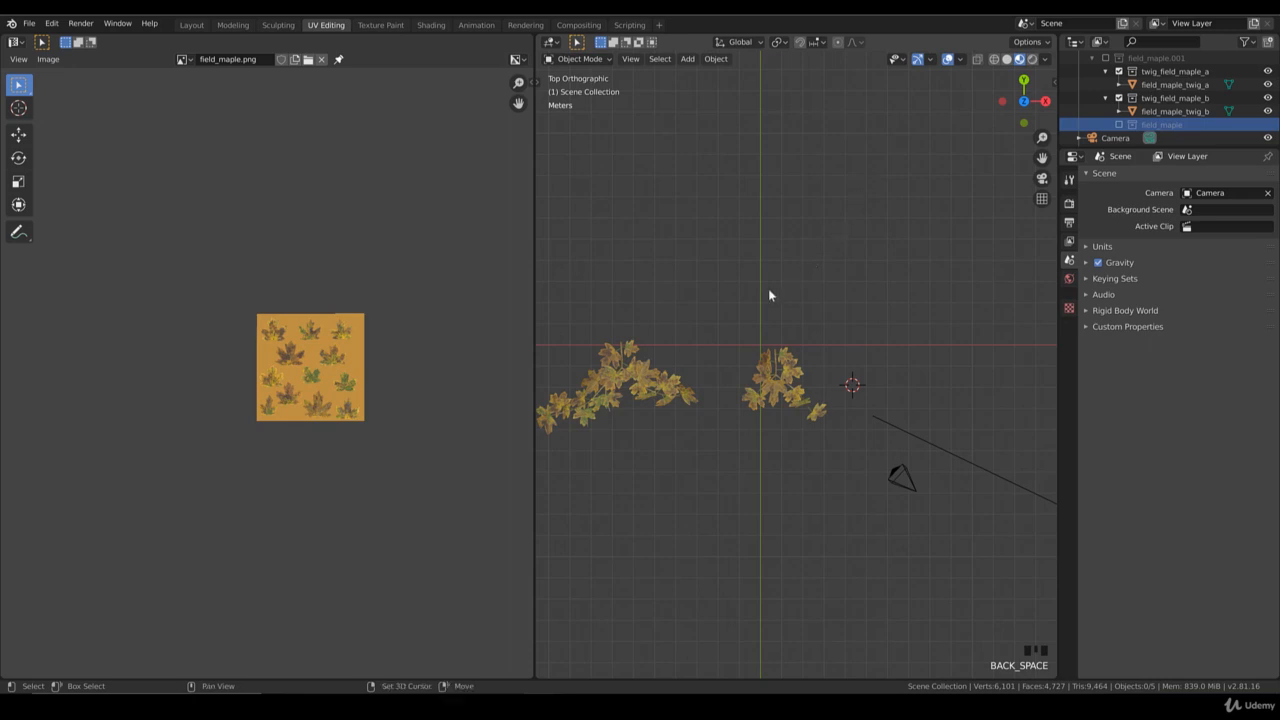
middle_click_drag(768, 294, 769, 297, "shift")
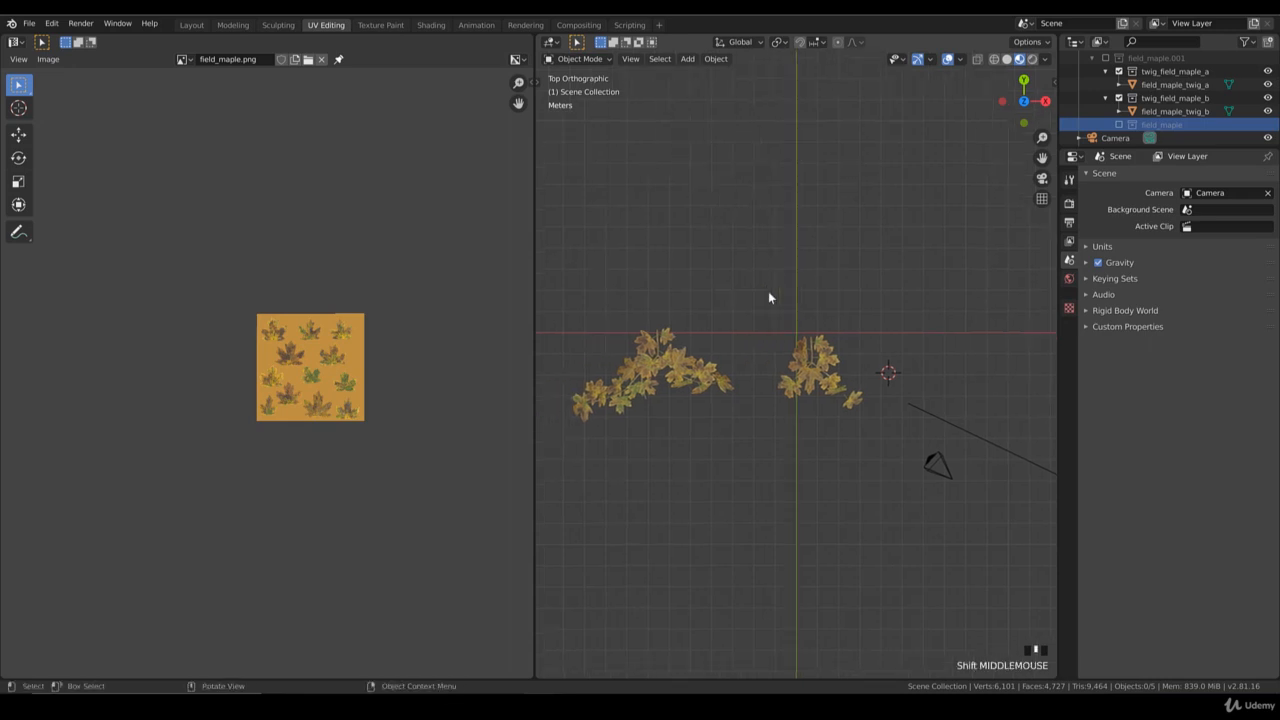